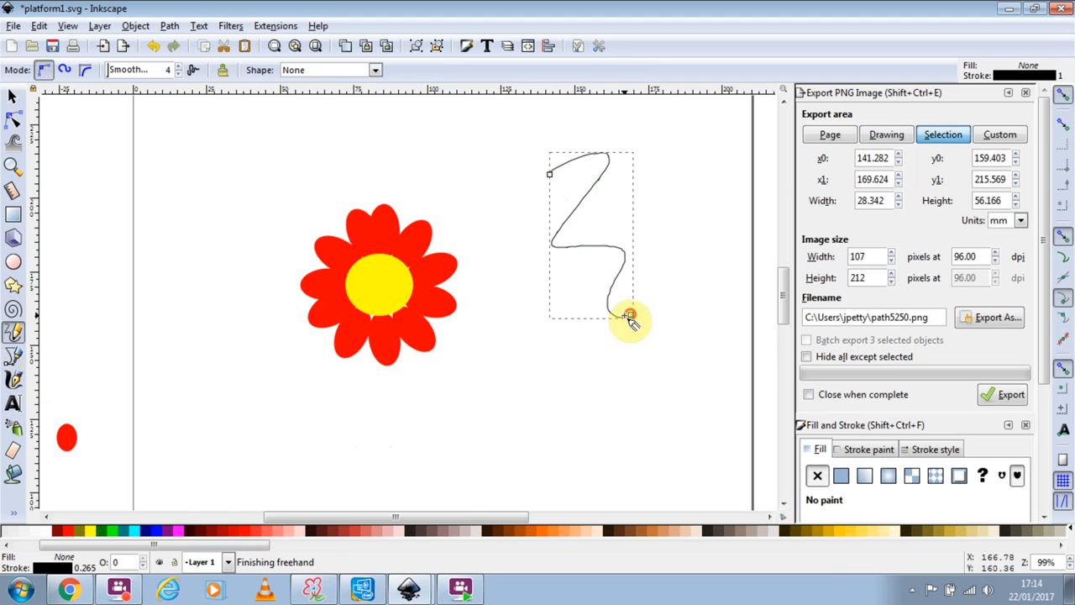
Step: Show the nodes of the freehand zigzag line and simplify the path twice
click(13, 123)
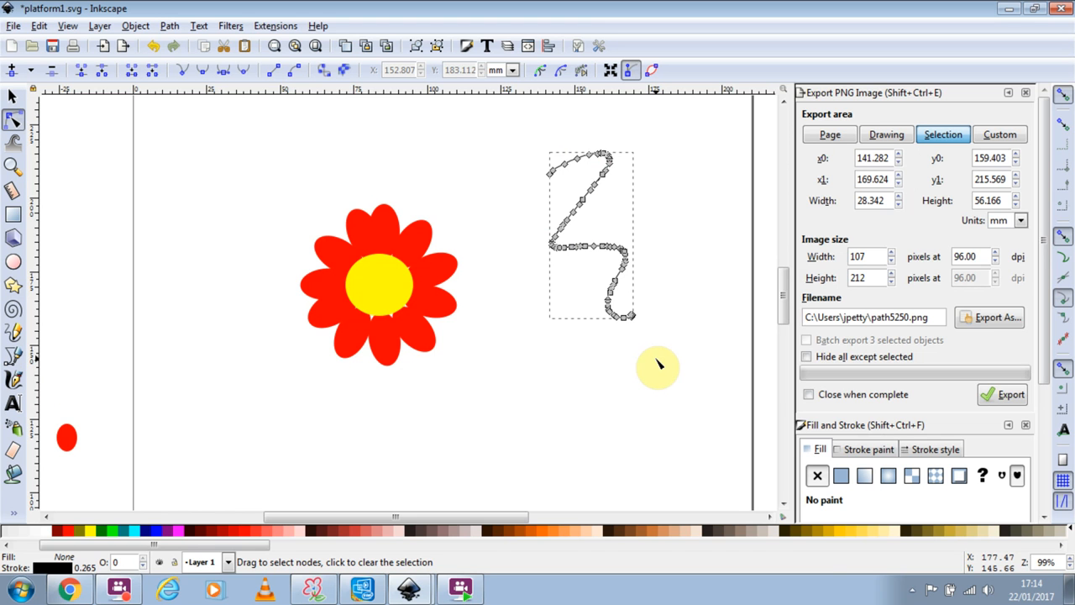
key(ctrl+l)
key(ctrl+l)
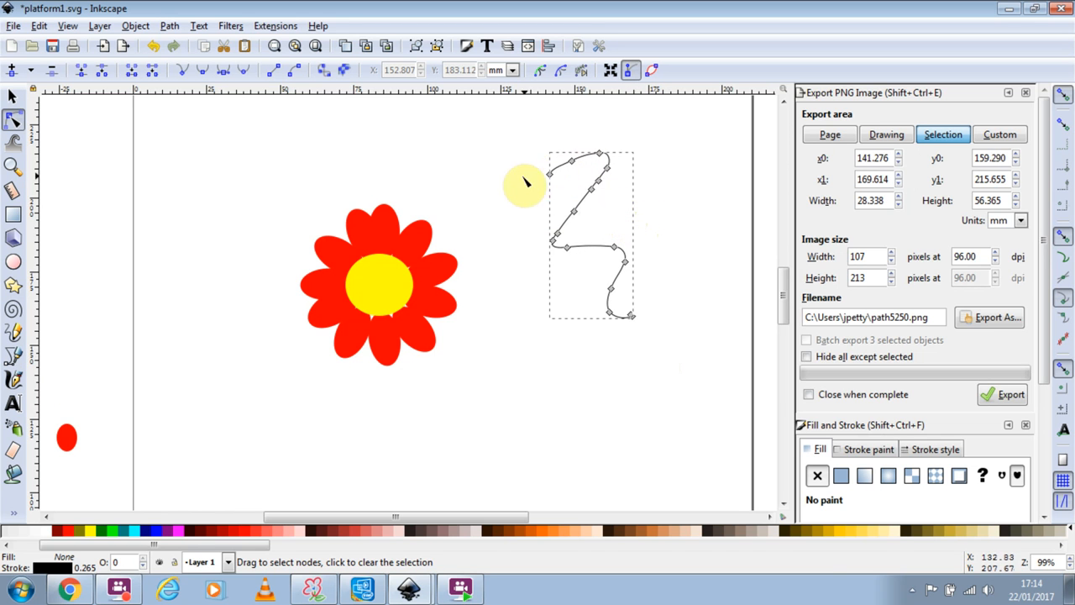
Step: Draw an open Bezier curve about 38 mm wide and 113 mm tall beside the flower, ending in a straight segment
click(13, 357)
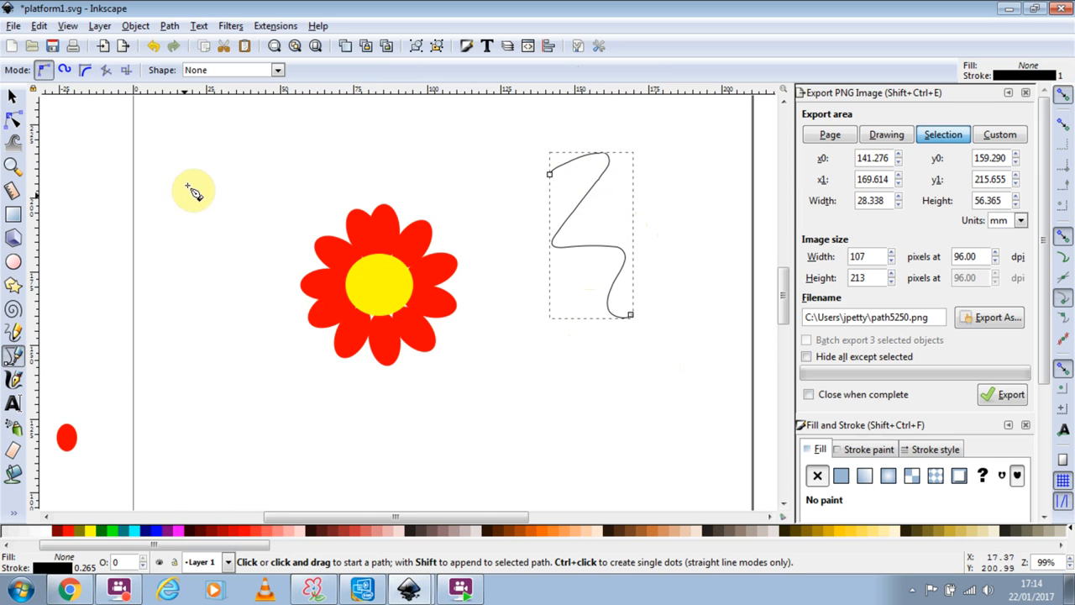
drag(240, 145, 175, 222)
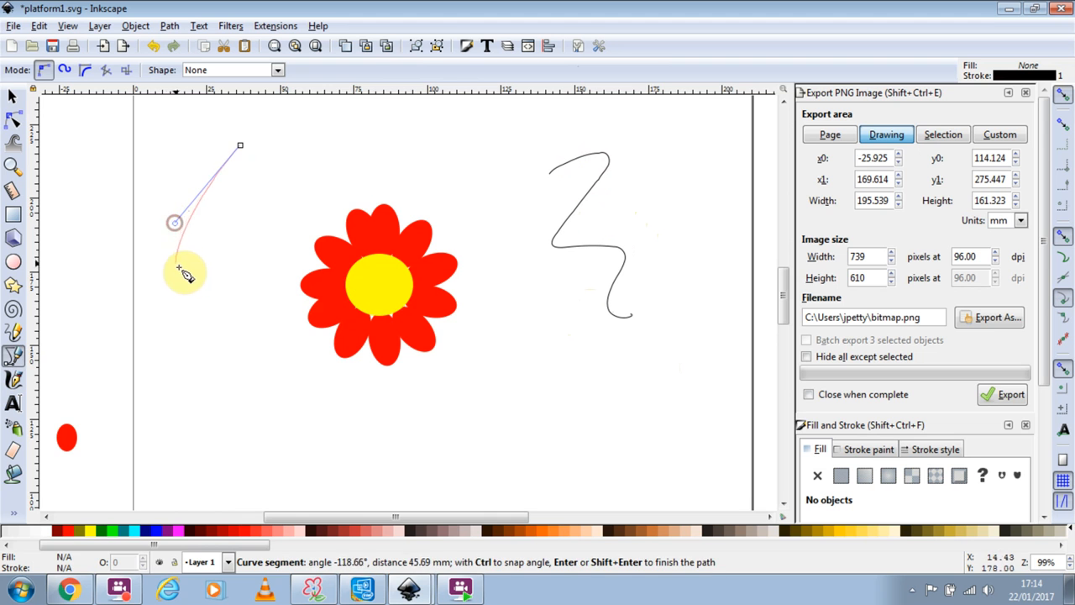
drag(195, 295, 209, 331)
drag(275, 387, 290, 397)
click(297, 436)
double_click(279, 478)
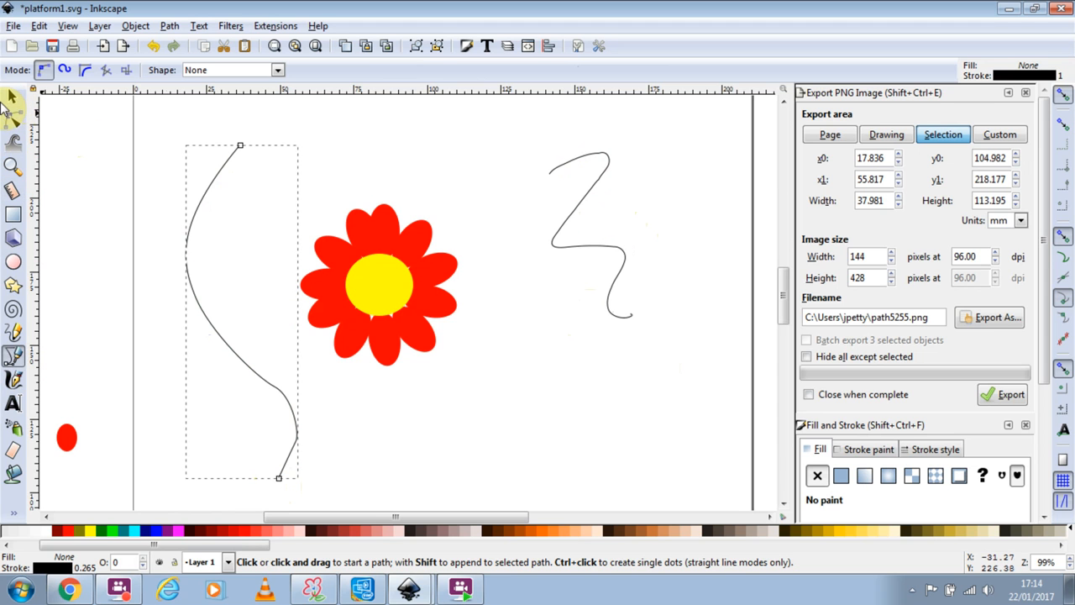
Step: Reshape the lower bend of the Bezier curve outward towards the flower by adjusting the middle node's handle
click(12, 122)
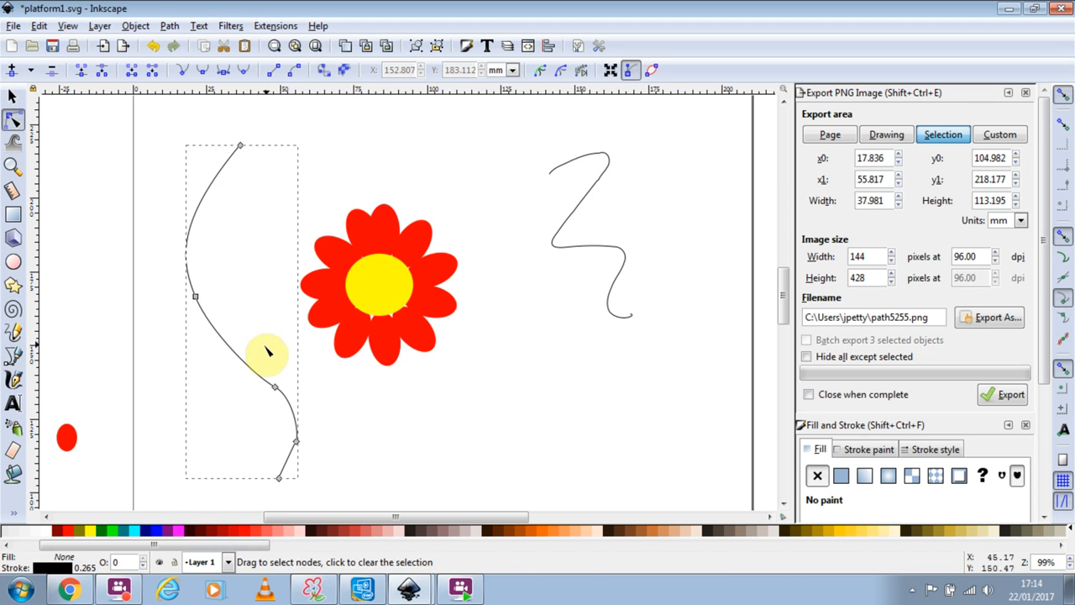
click(275, 389)
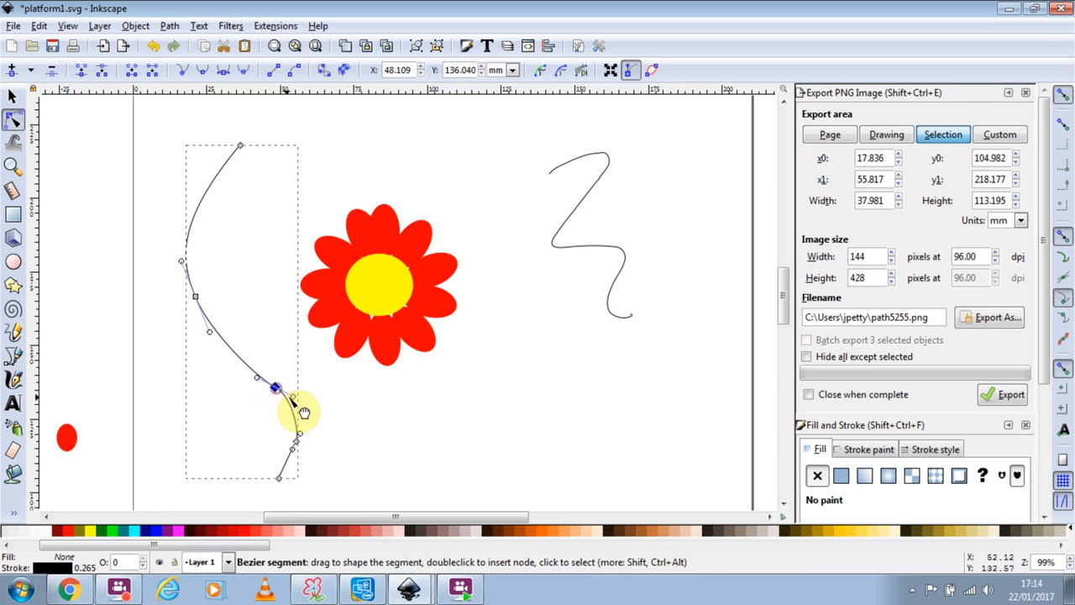
drag(326, 387, 319, 413)
click(274, 387)
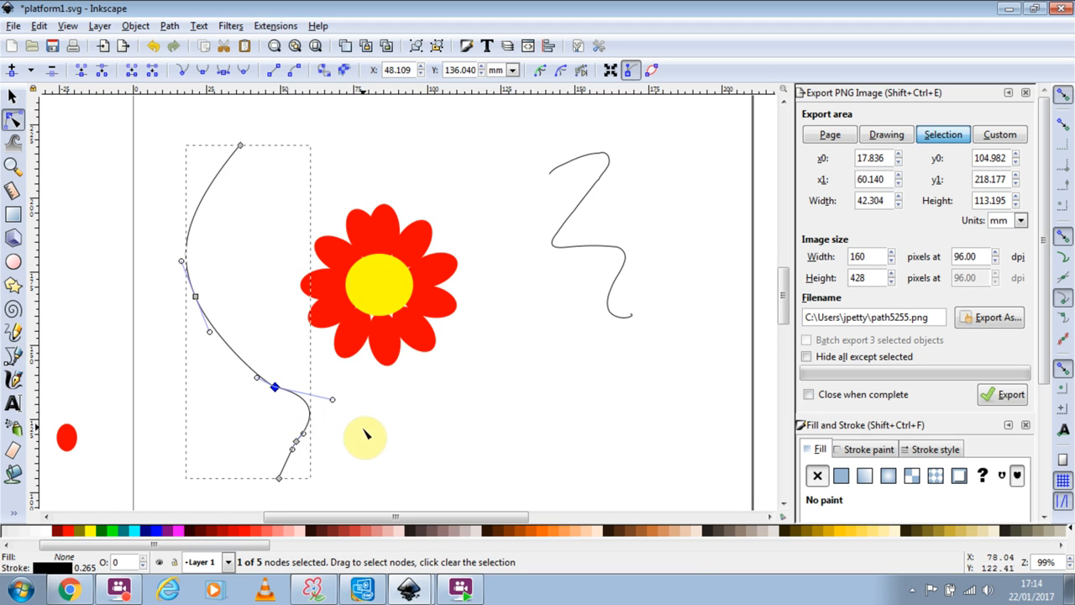
Step: Draw a red calligraphic stroke of width 15 from the flower's centre down beneath it, and simplify the path once
click(12, 381)
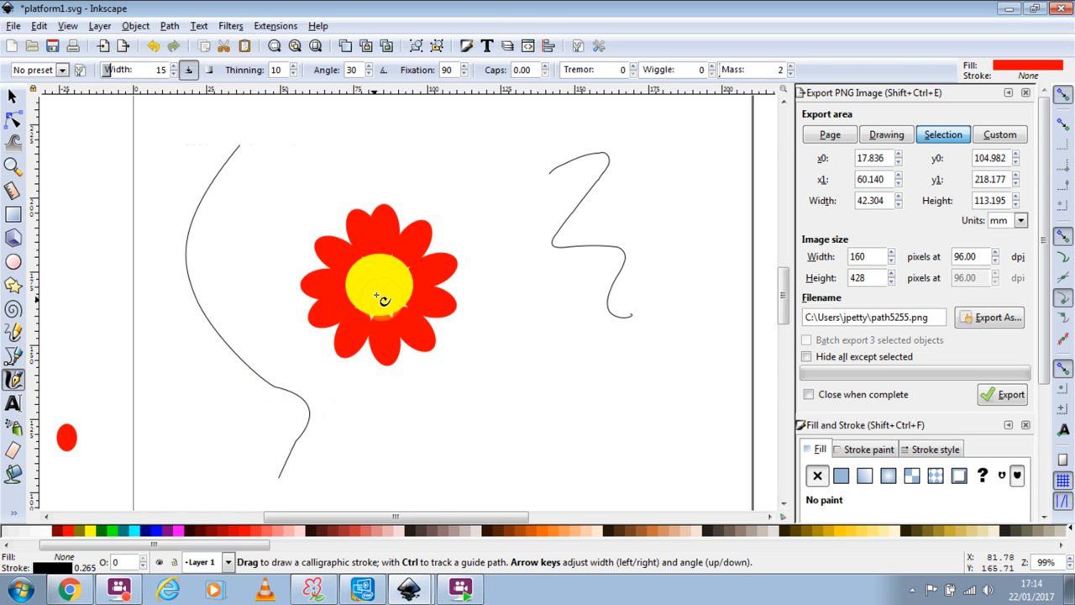
mouse_move(388, 300)
mouse_down()
mouse_move(439, 321)
mouse_move(448, 361)
mouse_up()
drag(437, 401, 401, 455)
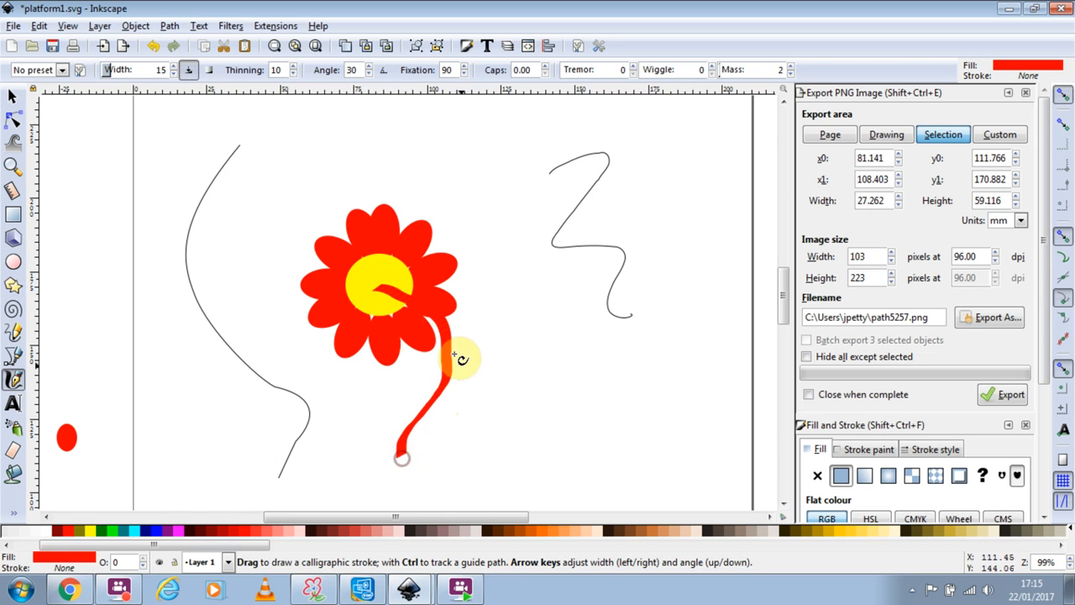
click(13, 123)
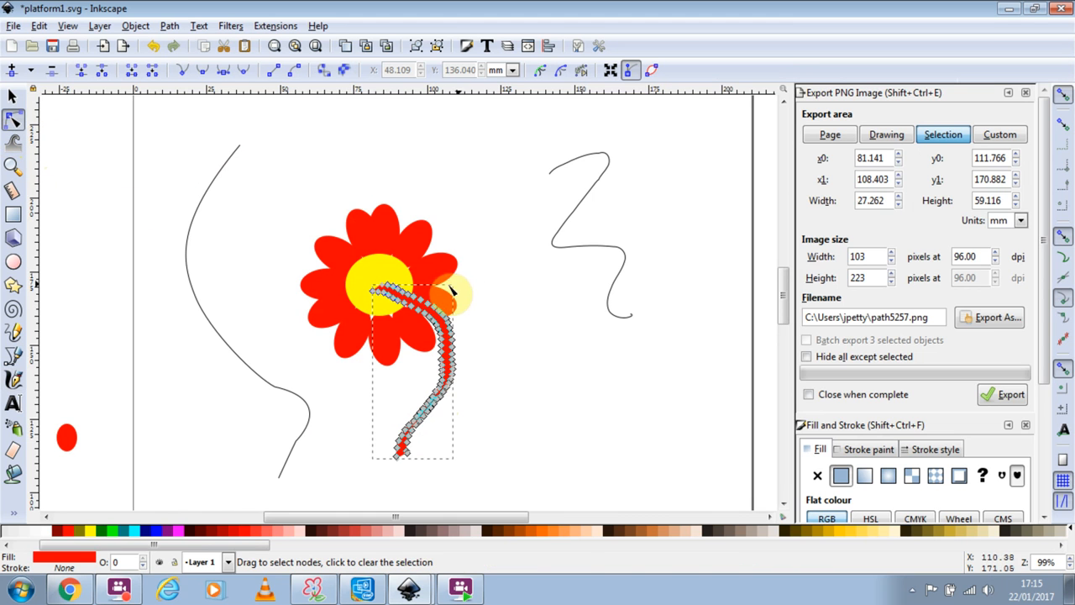
key(ctrl+l)
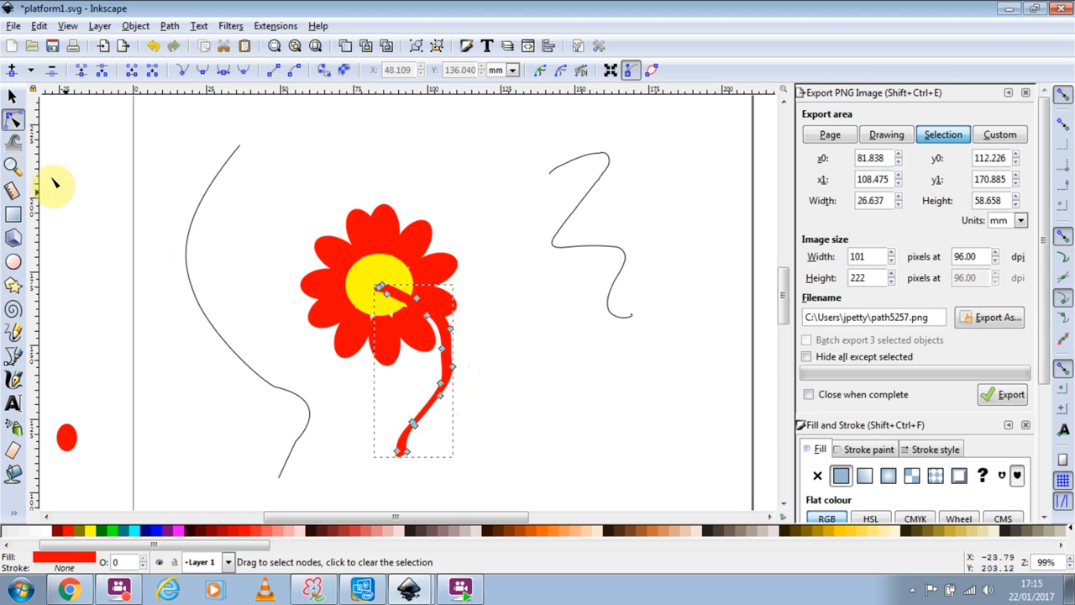
Step: Rearrange the calligraphic stroke, the zigzag line and the Bezier curve side by side in the empty space beyond the flower
click(12, 99)
mouse_move(467, 340)
mouse_down()
mouse_move(669, 218)
mouse_move(737, 201)
mouse_up()
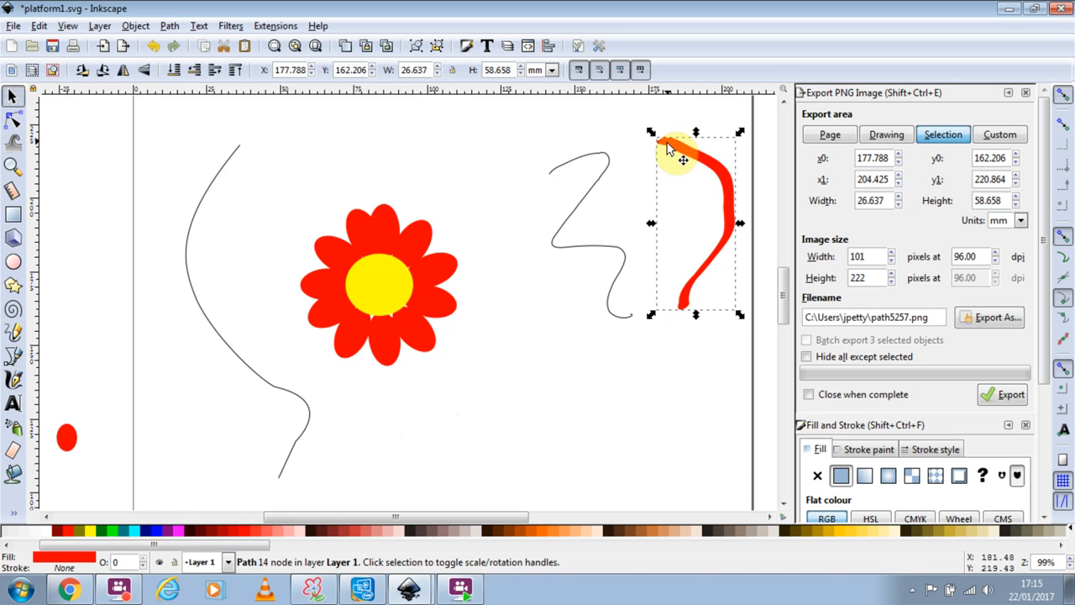
mouse_move(608, 167)
mouse_down()
mouse_move(645, 158)
mouse_move(620, 160)
mouse_up()
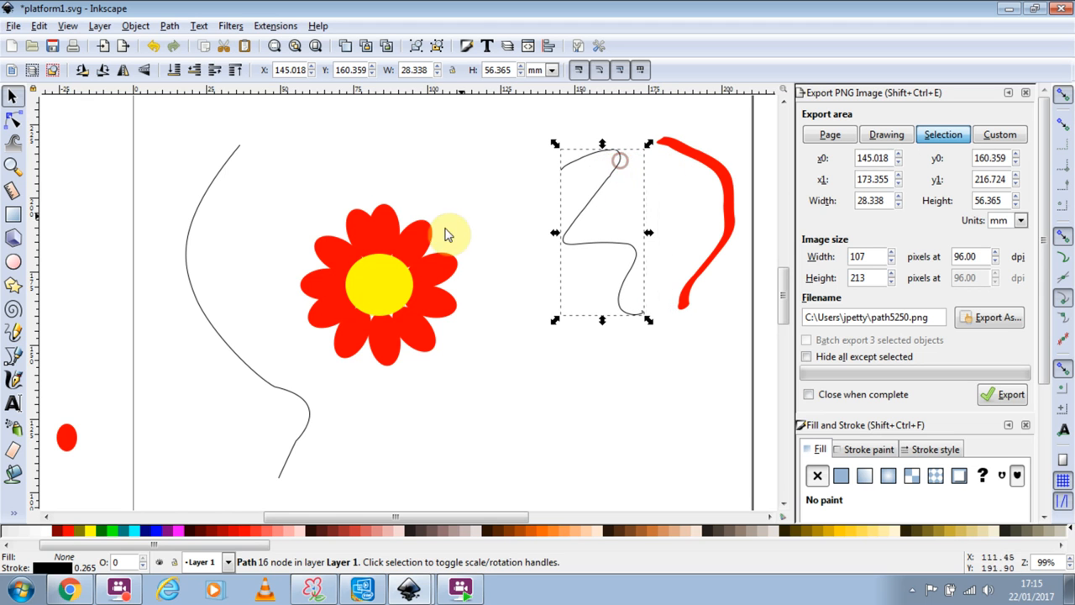
click(184, 239)
mouse_move(184, 242)
mouse_down()
mouse_move(458, 210)
mouse_move(476, 224)
mouse_up()
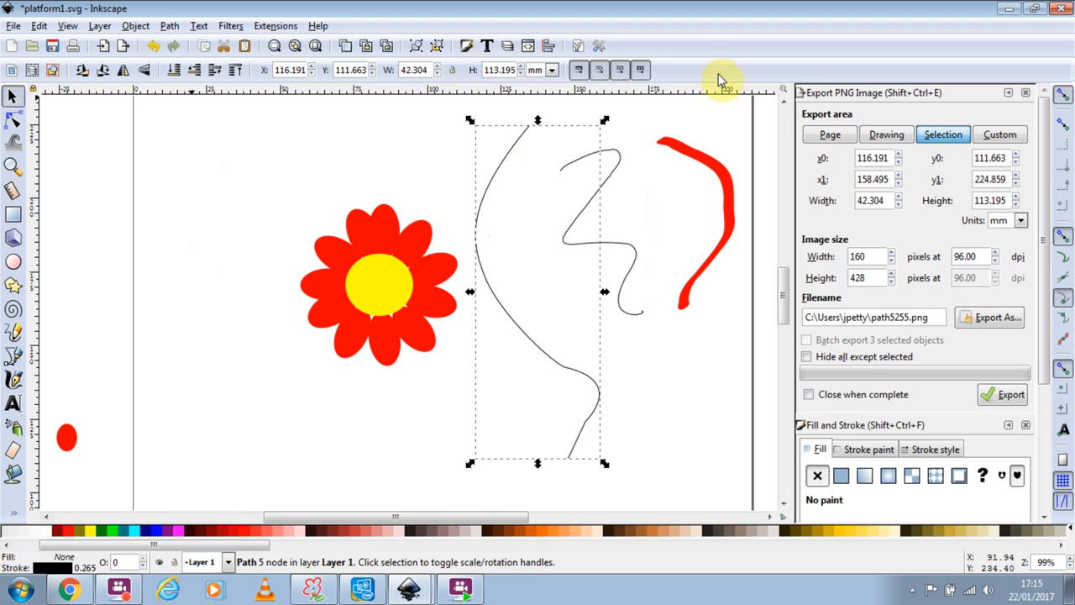
Step: Collapse the PNG export settings and check the fill of the zigzag line
click(1010, 93)
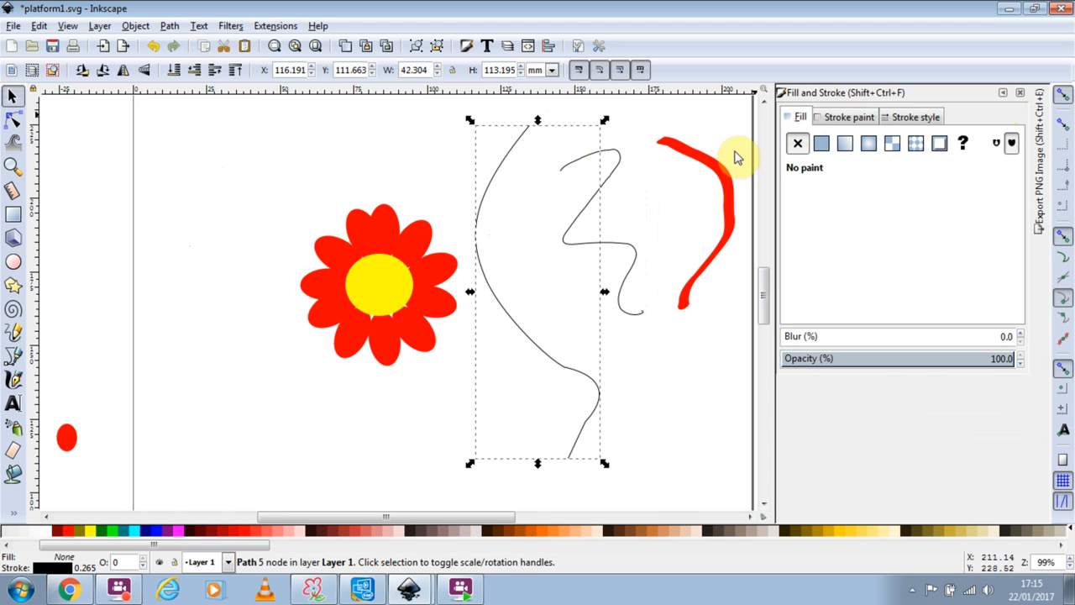
click(618, 159)
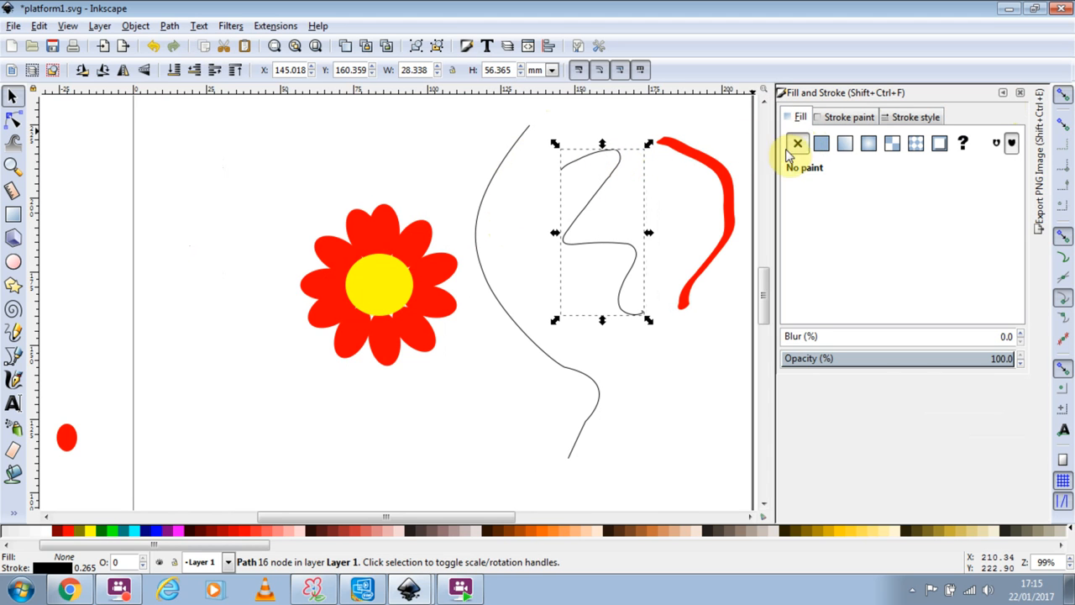
Step: Try the red calligraphic stroke with no fill paint, and restore its flat red fill
click(696, 158)
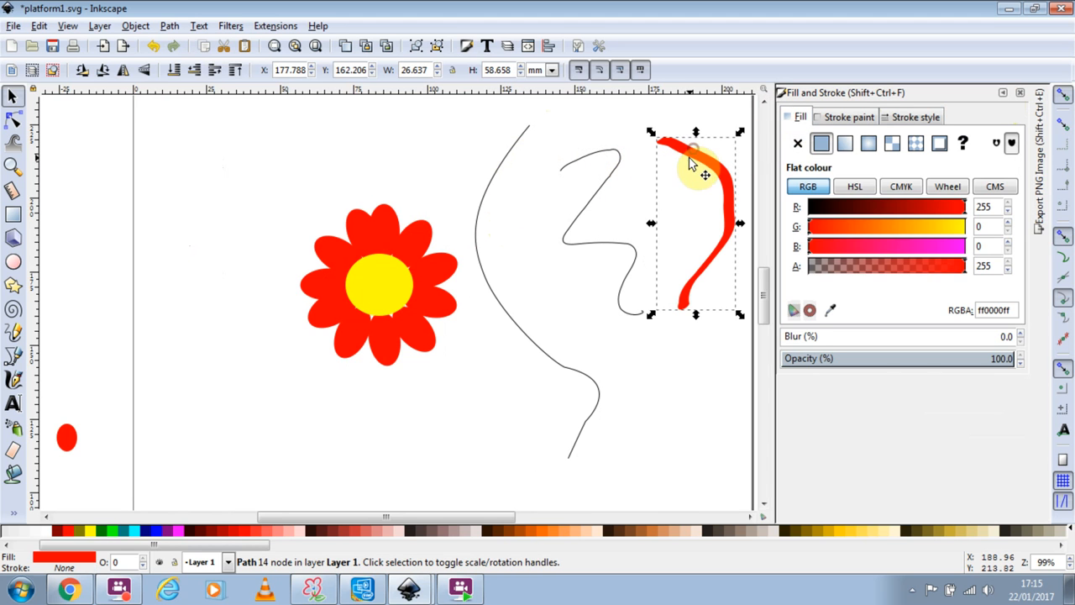
click(798, 143)
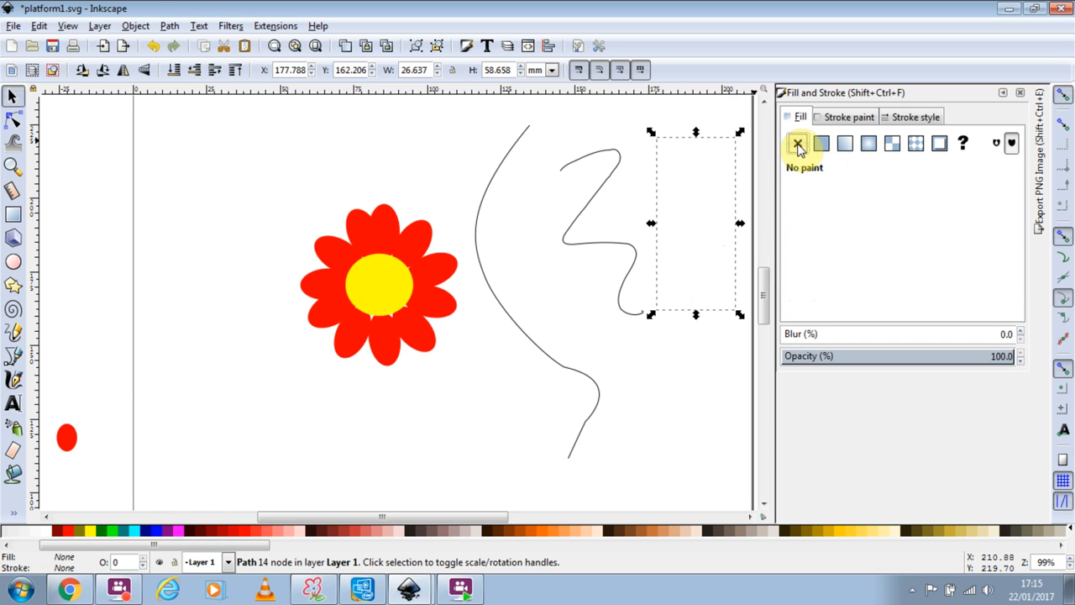
click(818, 145)
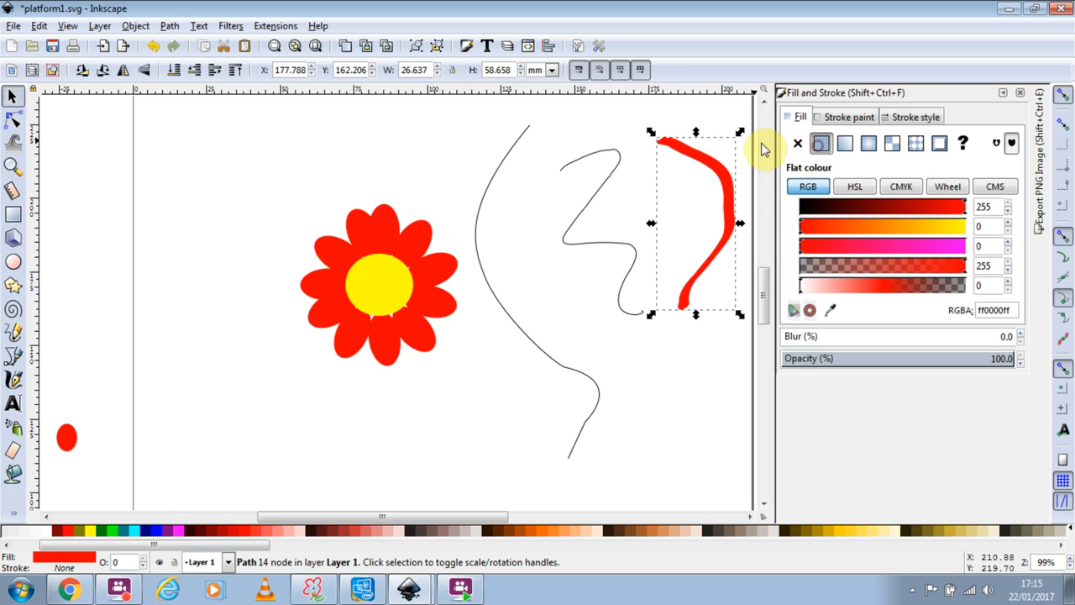
Step: Compare the stroke paint settings of the zigzag line, the Bezier curve and the red calligraphic stroke
click(607, 161)
click(847, 120)
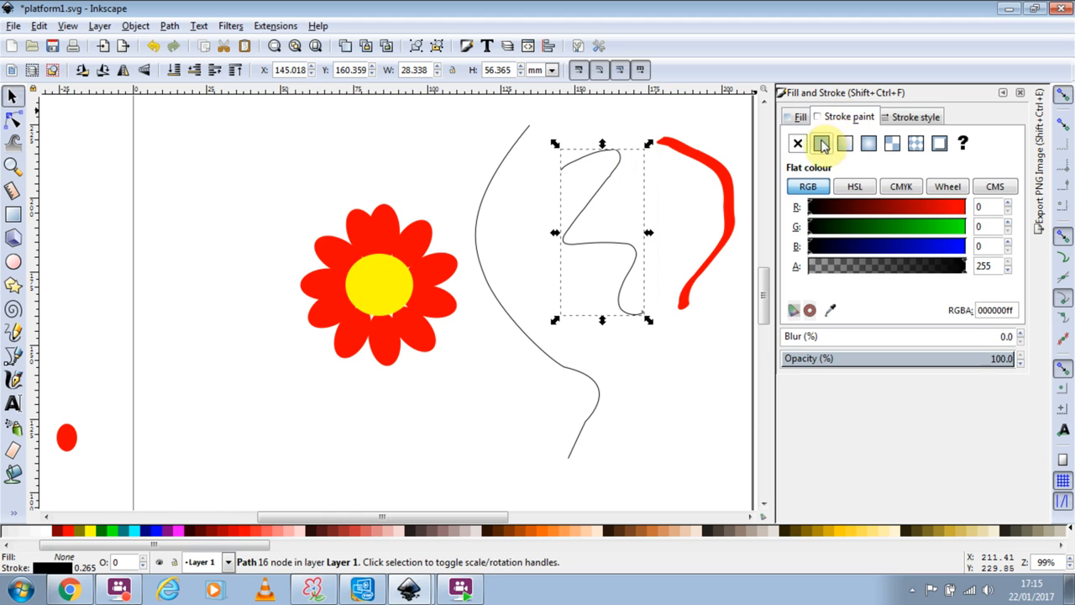
click(509, 160)
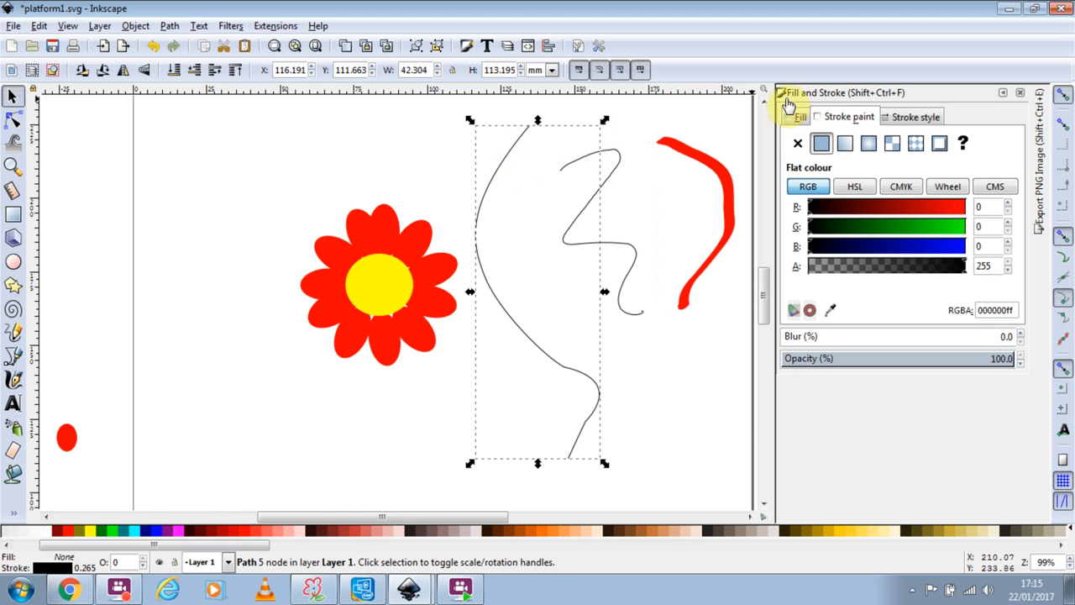
click(685, 147)
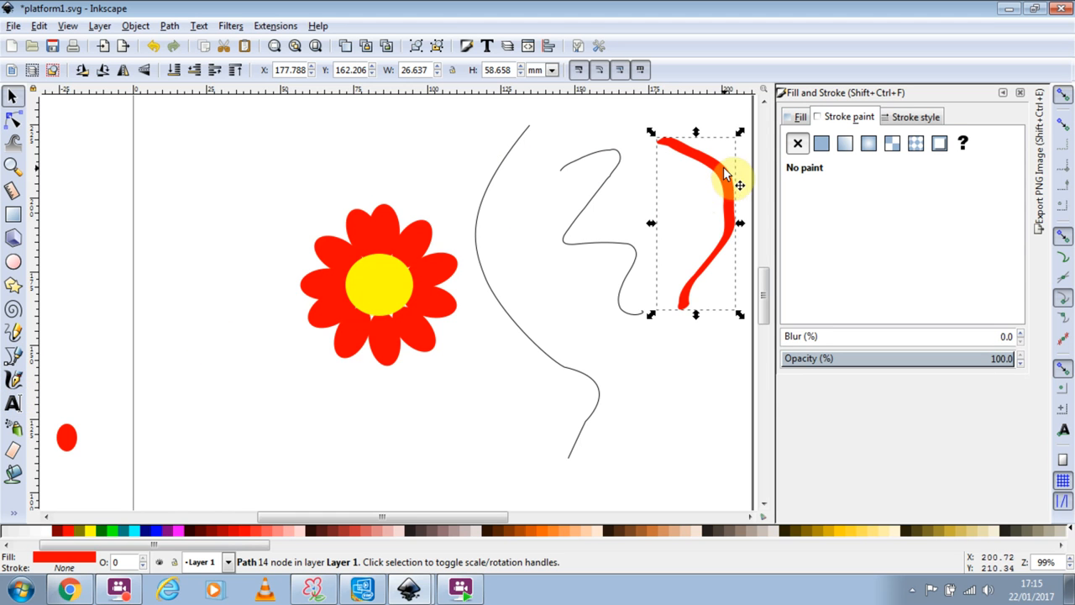
click(618, 163)
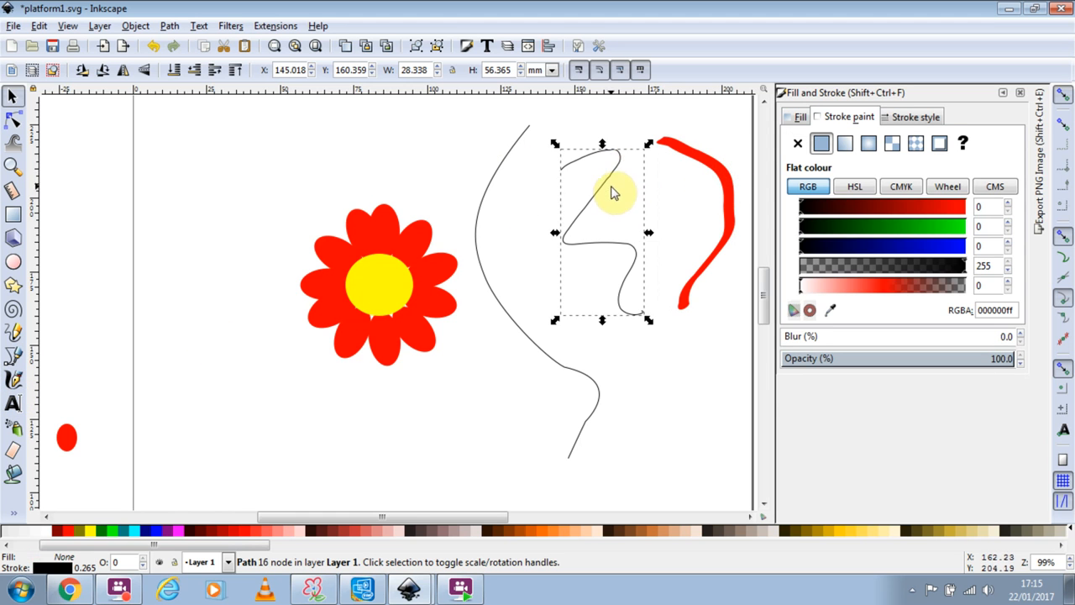
click(502, 166)
Step: Thicken the zigzag line's stroke to about 2.865 mm and move the line slightly downward
click(620, 159)
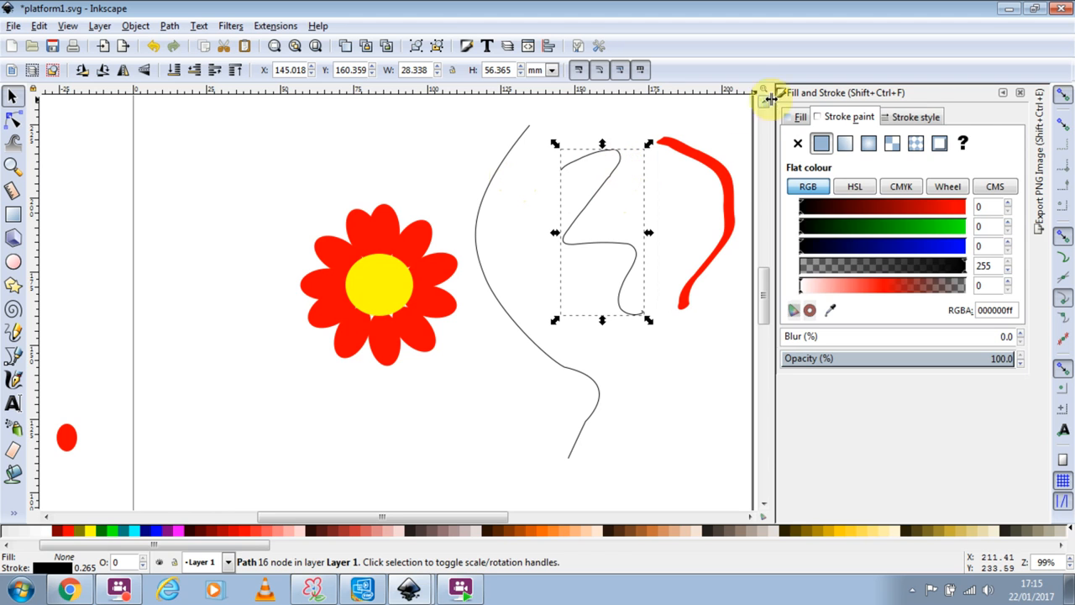
click(915, 120)
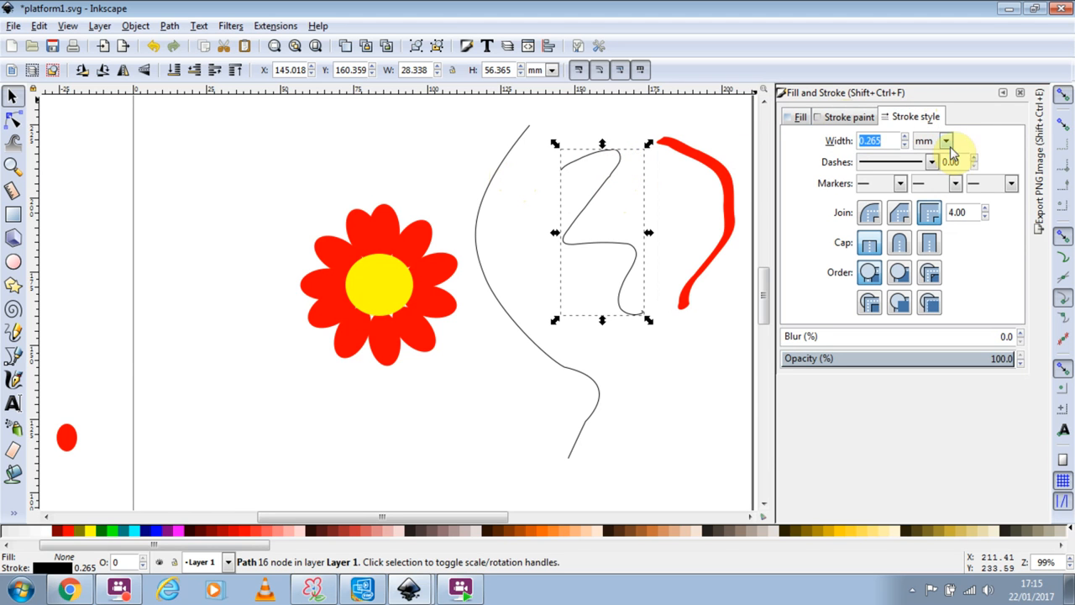
click(905, 136)
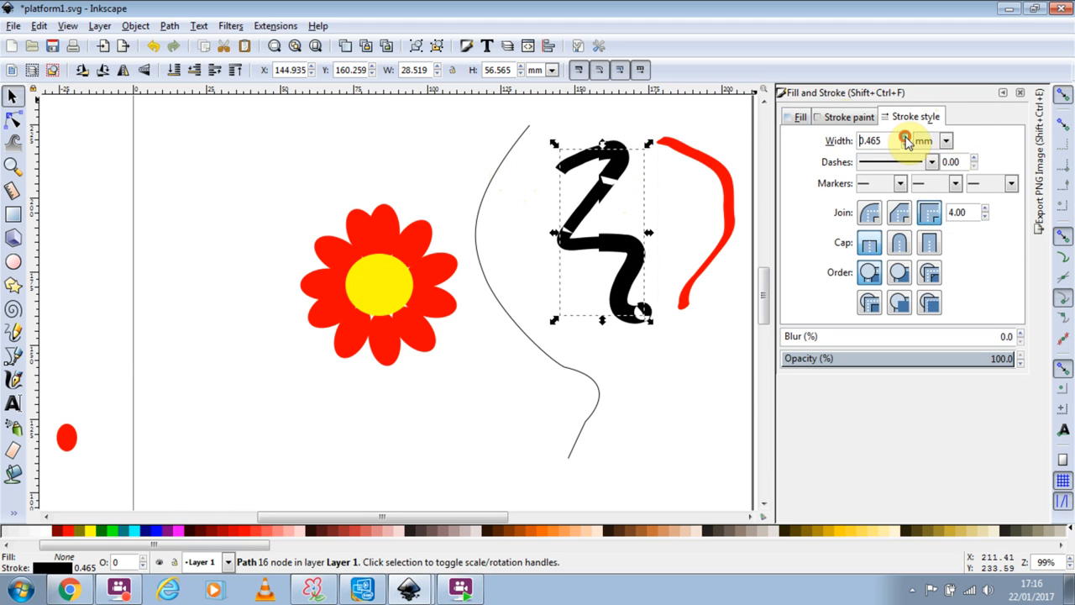
click(906, 148)
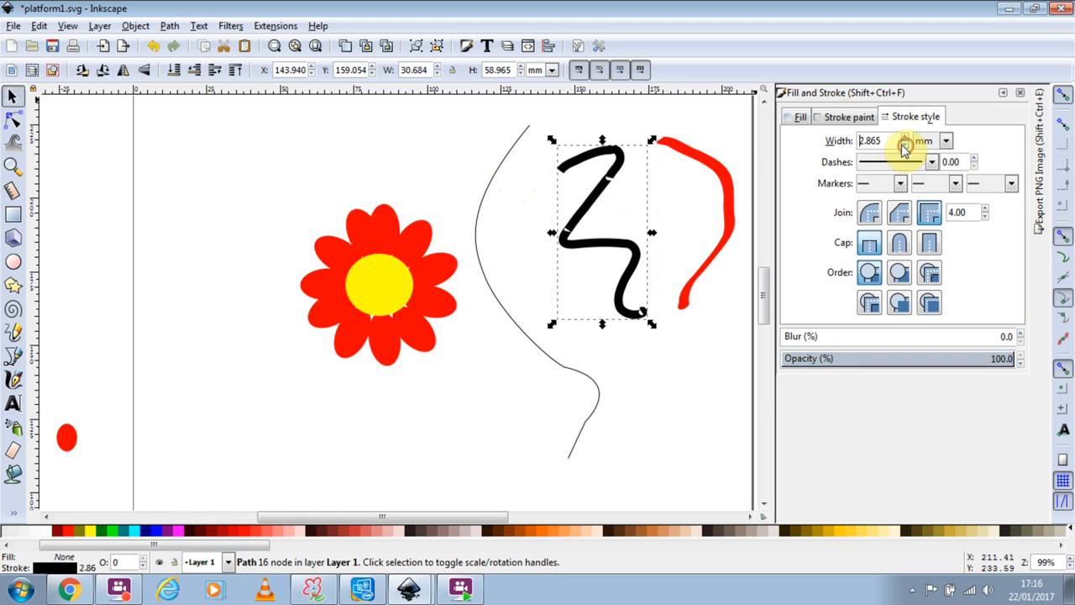
drag(617, 170, 626, 201)
Step: Increase the Bezier curve's stroke width to 2.165 mm
click(478, 212)
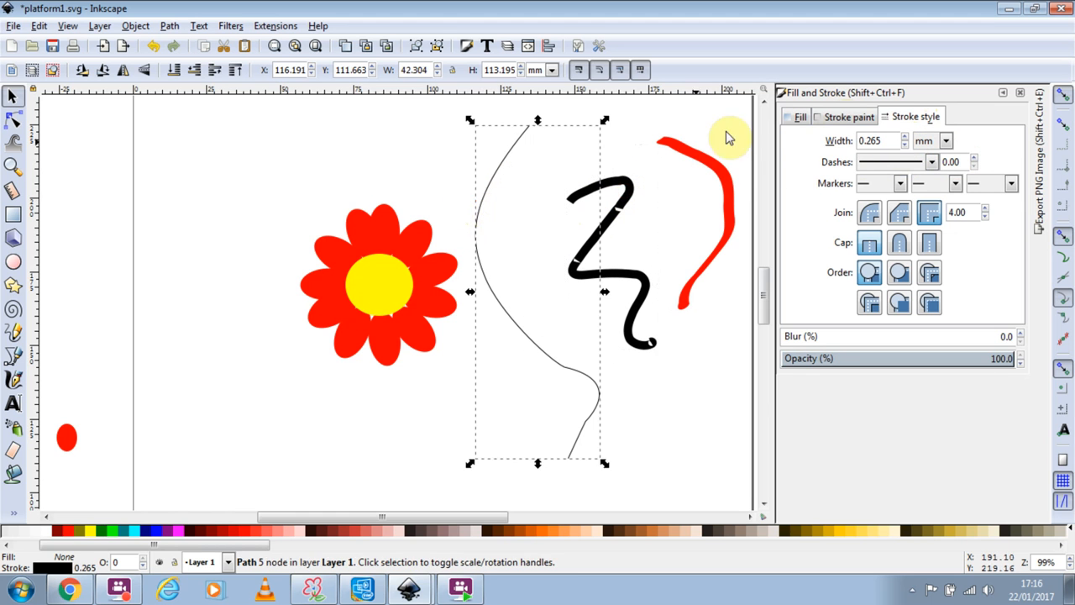
click(906, 138)
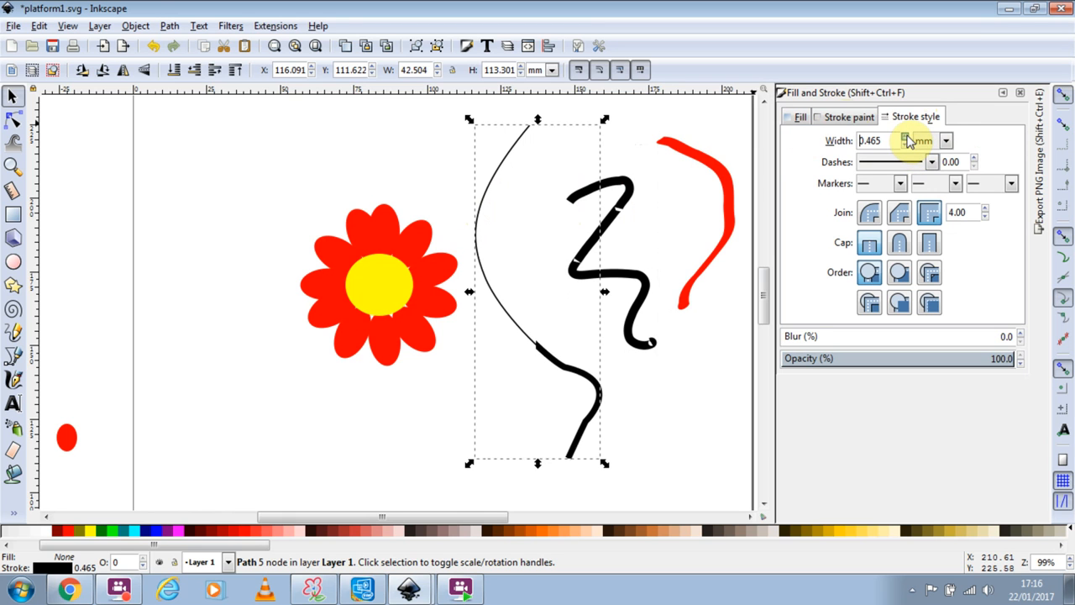
click(905, 138)
click(907, 146)
click(906, 146)
click(906, 146)
click(906, 138)
click(906, 138)
click(906, 138)
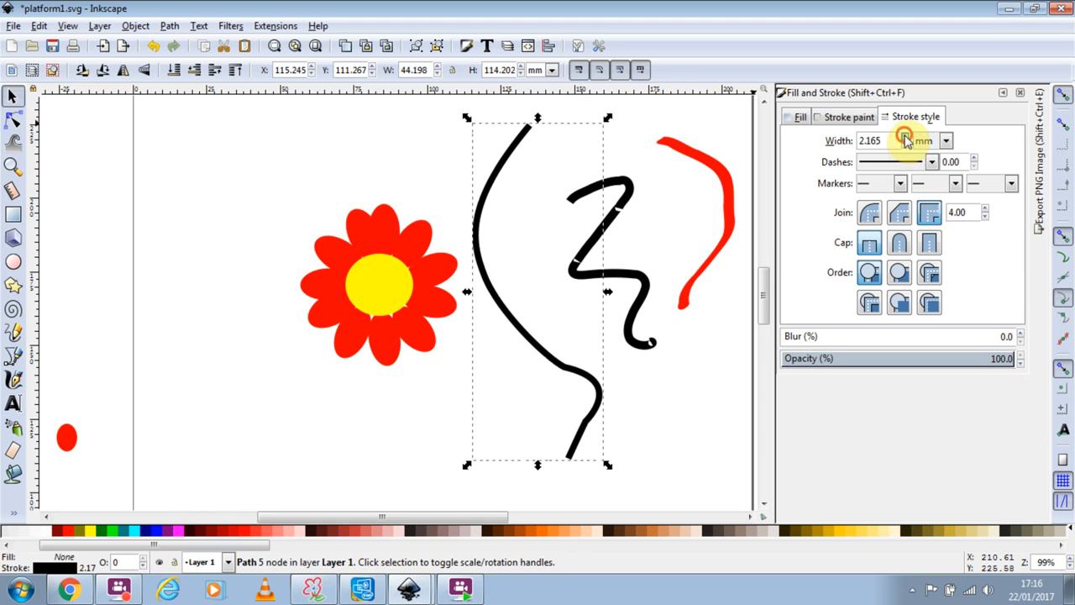
Step: Try a green fill (008000) on the Bezier curve and remove the fill again
click(100, 531)
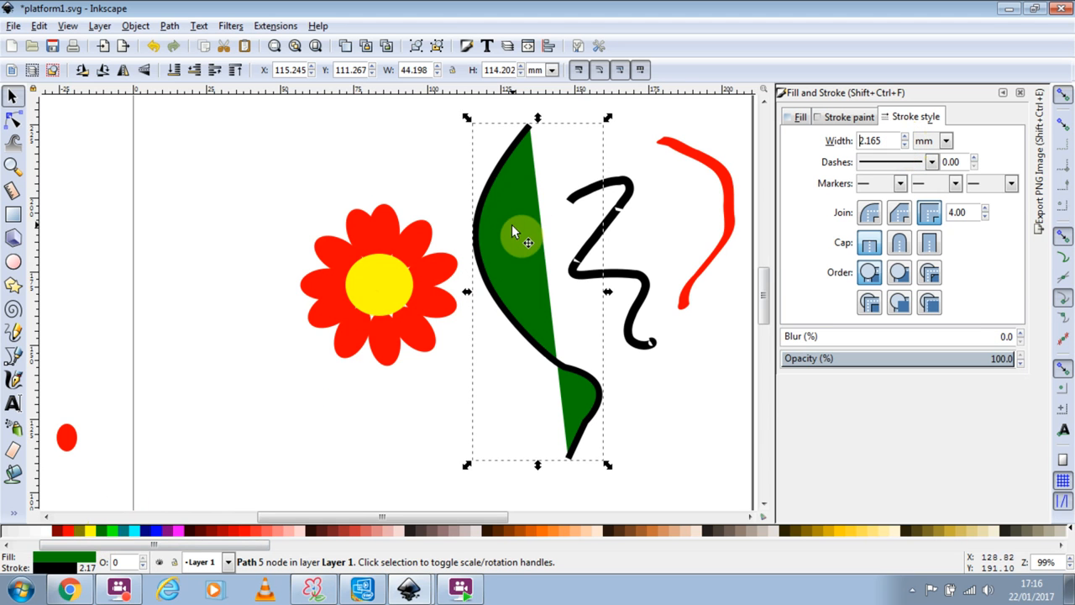
click(798, 119)
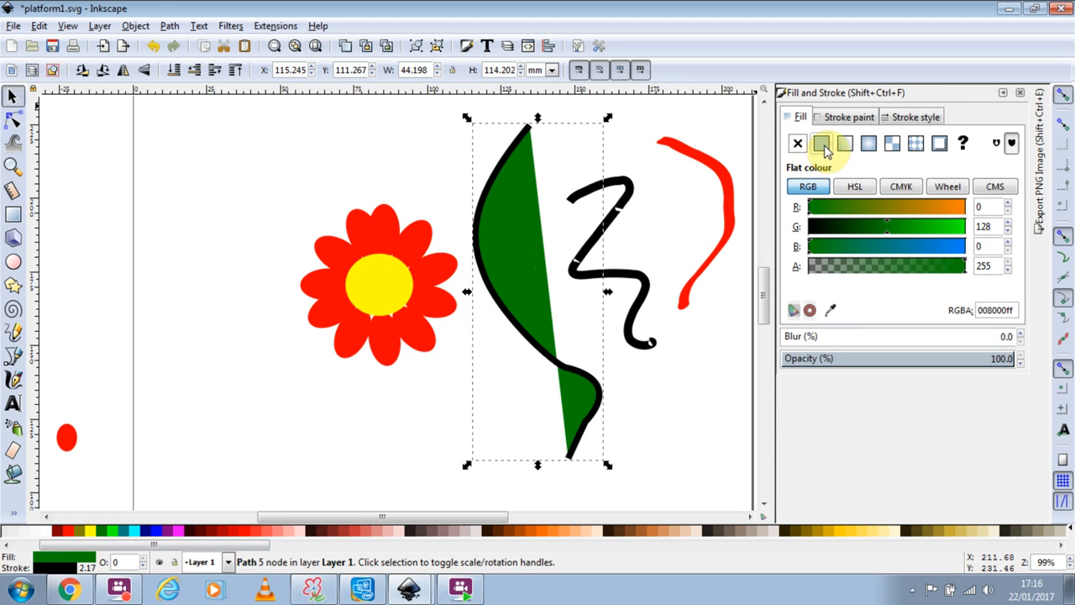
click(797, 143)
Step: Recolour the Bezier curve's stroke dark green (006800)
click(907, 117)
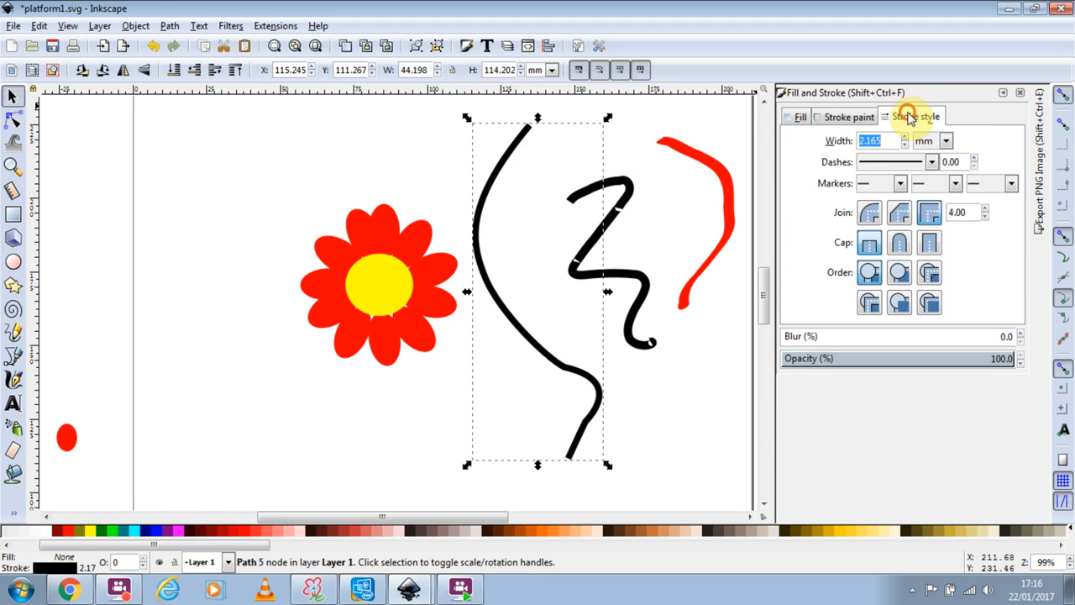
click(858, 116)
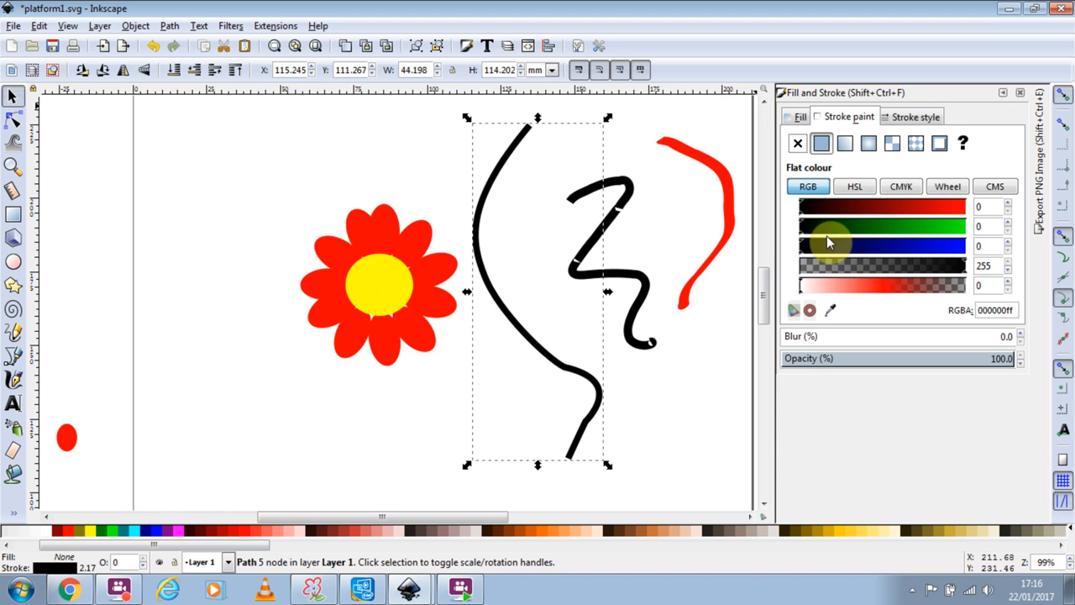
mouse_move(806, 216)
mouse_down()
mouse_move(926, 210)
mouse_move(821, 224)
mouse_move(905, 219)
mouse_move(852, 224)
mouse_move(869, 228)
mouse_up()
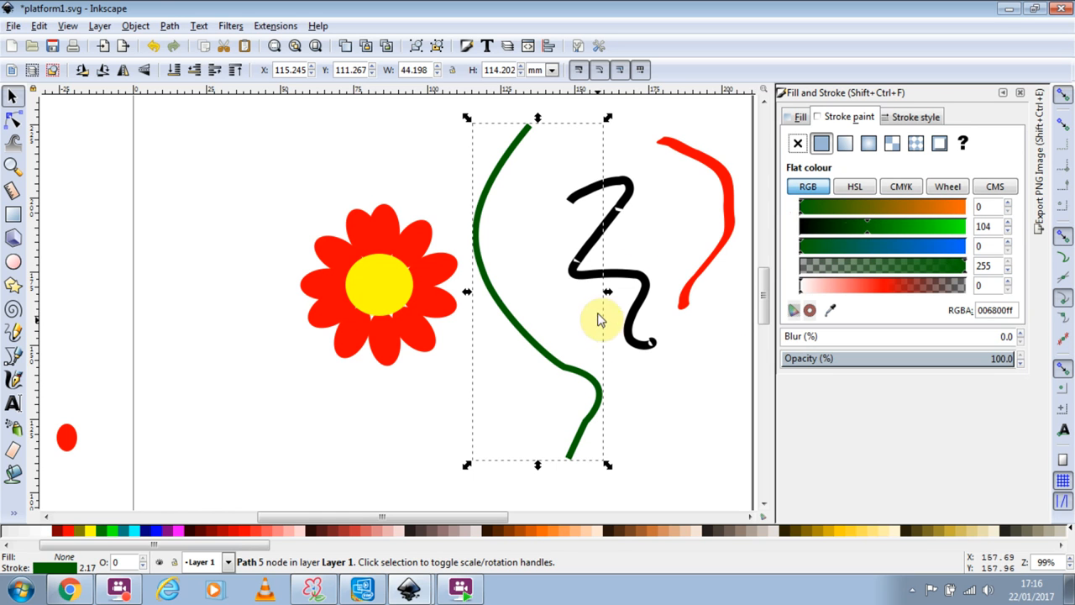
Step: Try a green fill (008000) and no stroke on the zigzag line, restoring its black stroke and removing the fill again
click(623, 223)
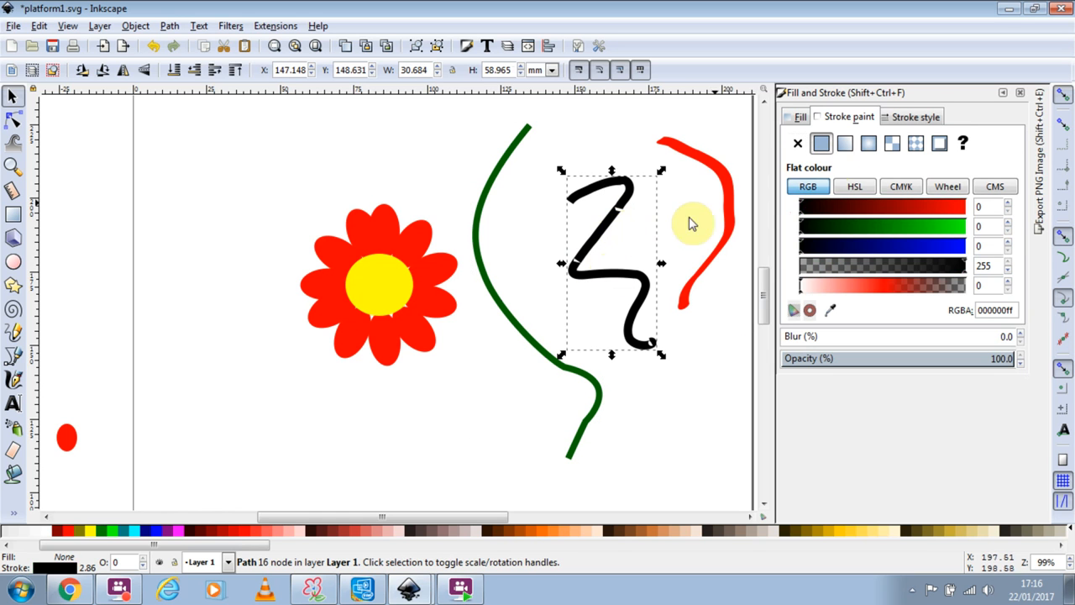
click(120, 515)
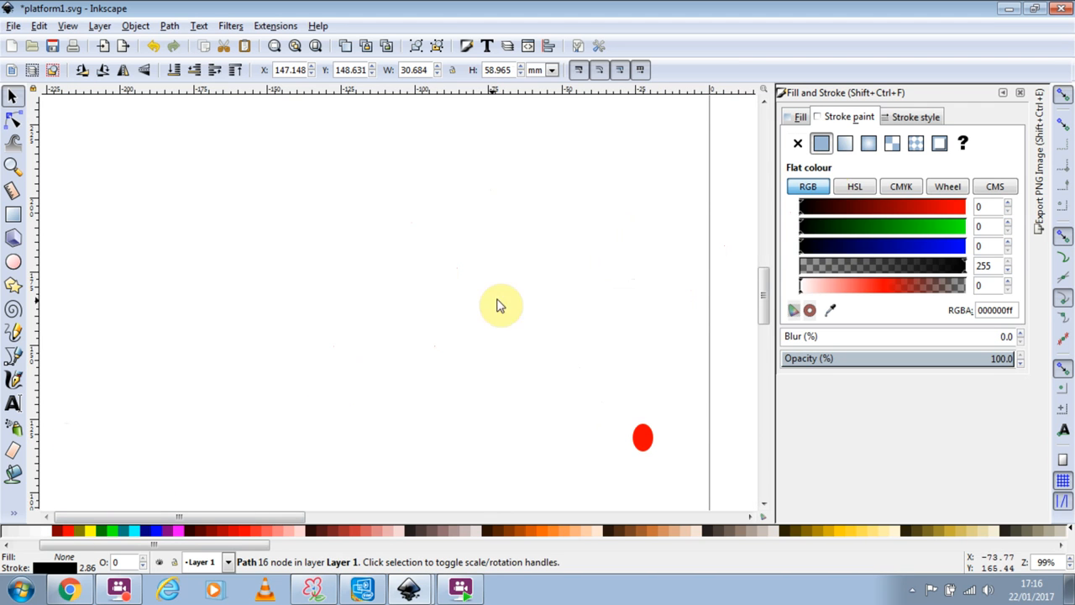
drag(756, 291, 756, 352)
drag(295, 516, 505, 447)
mouse_move(771, 335)
mouse_down()
mouse_move(773, 272)
mouse_move(772, 290)
mouse_up()
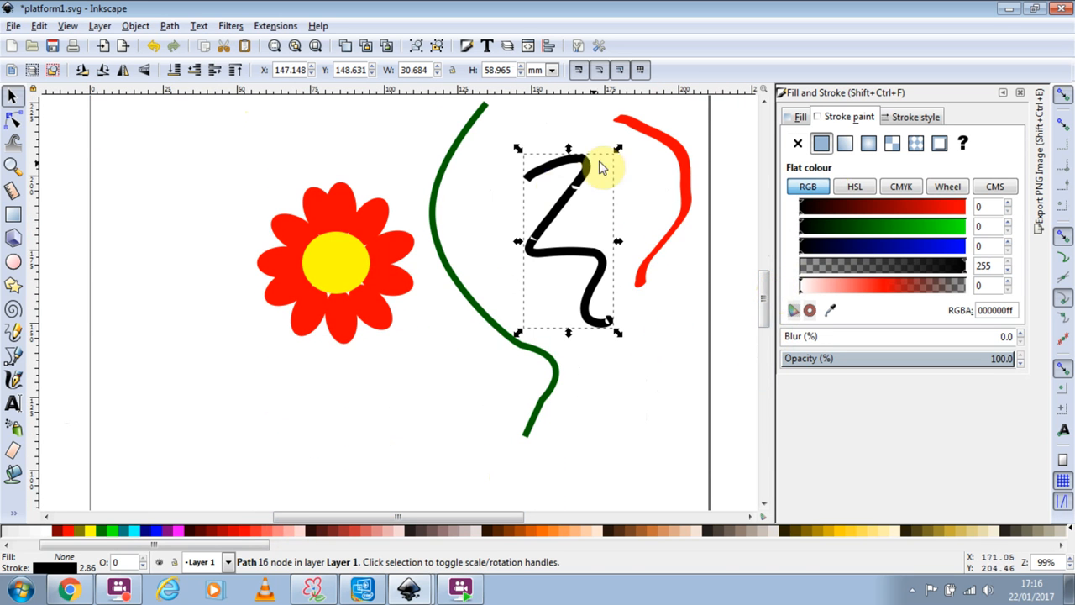
click(99, 532)
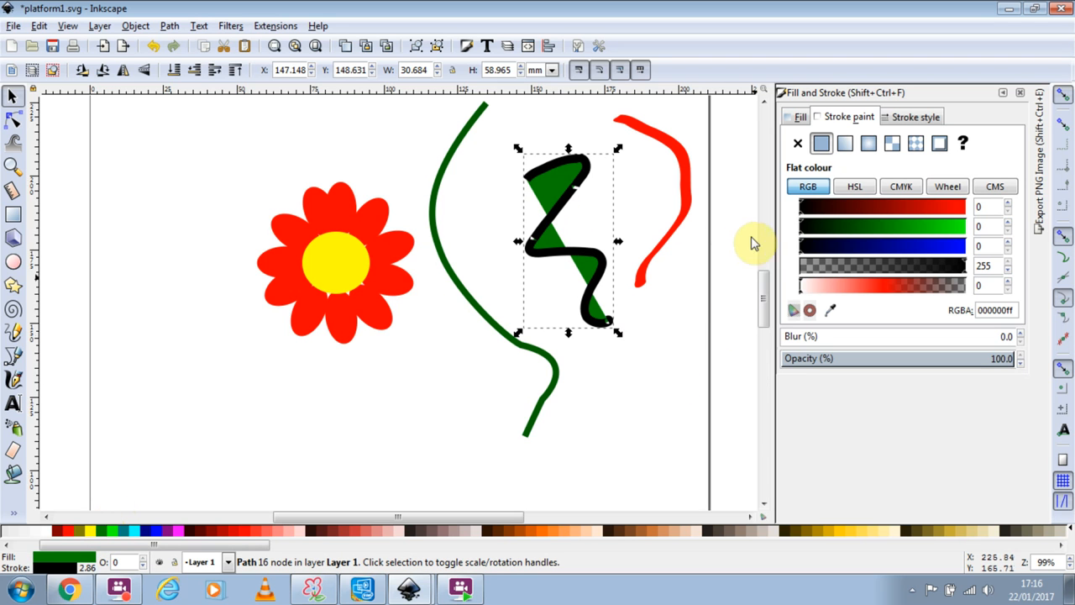
click(797, 144)
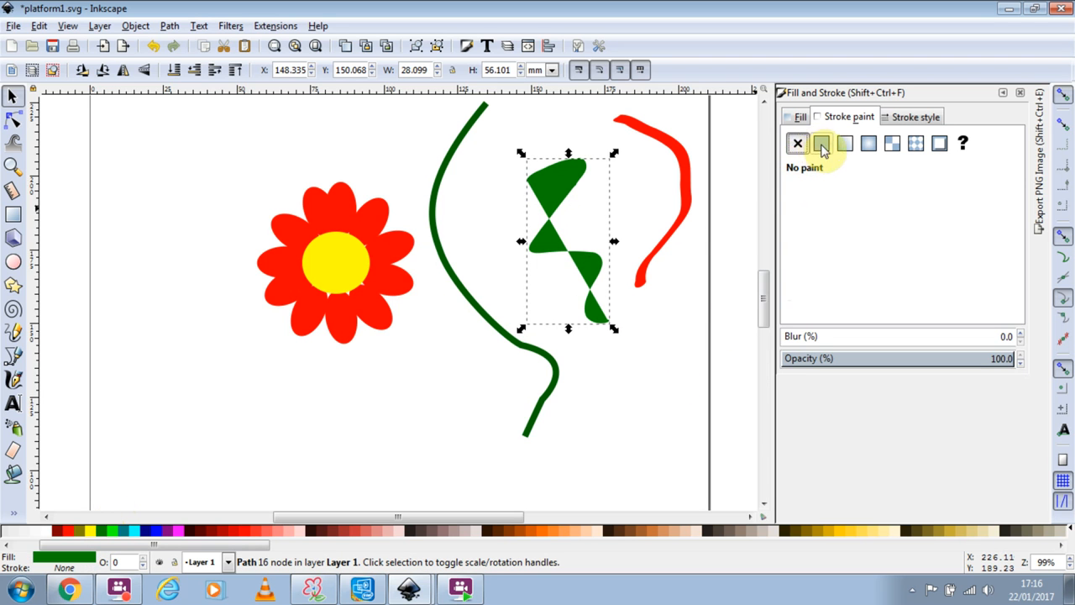
click(821, 146)
click(798, 116)
click(798, 144)
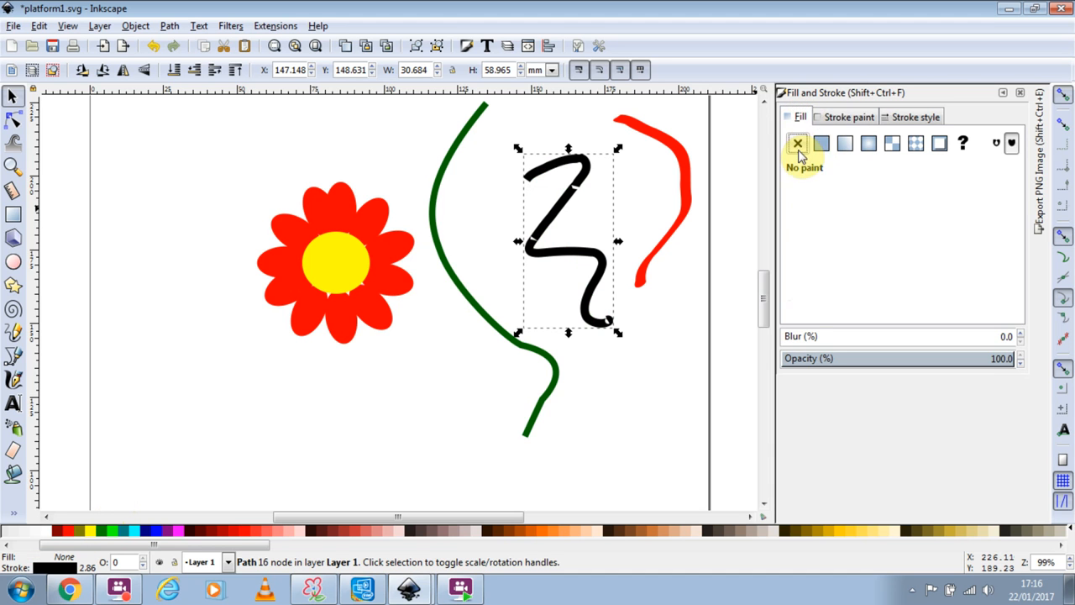
Step: Recolour the zigzag line's stroke green (007e00)
click(847, 117)
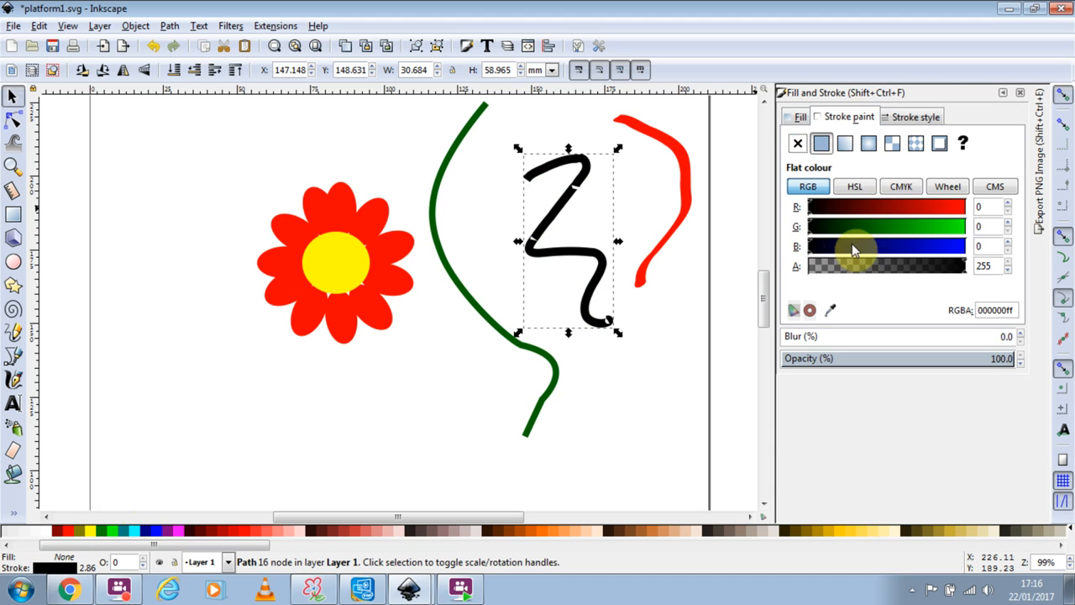
mouse_move(817, 227)
mouse_down()
mouse_move(955, 227)
mouse_move(887, 230)
mouse_up()
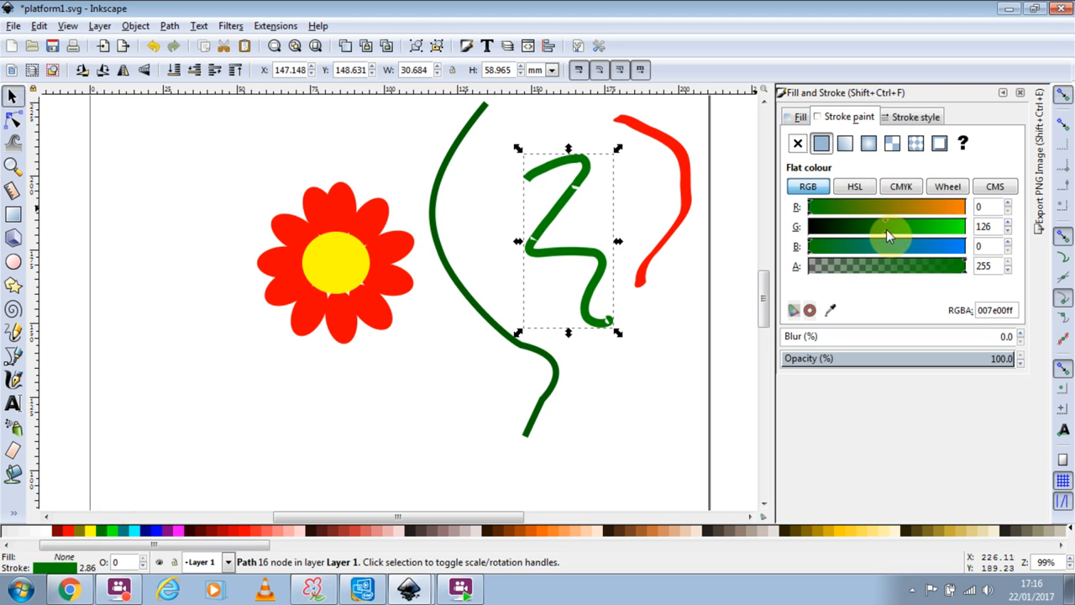
Step: Fill the red calligraphic stroke with green (008000) and review its fill, stroke paint and stroke style settings
click(691, 188)
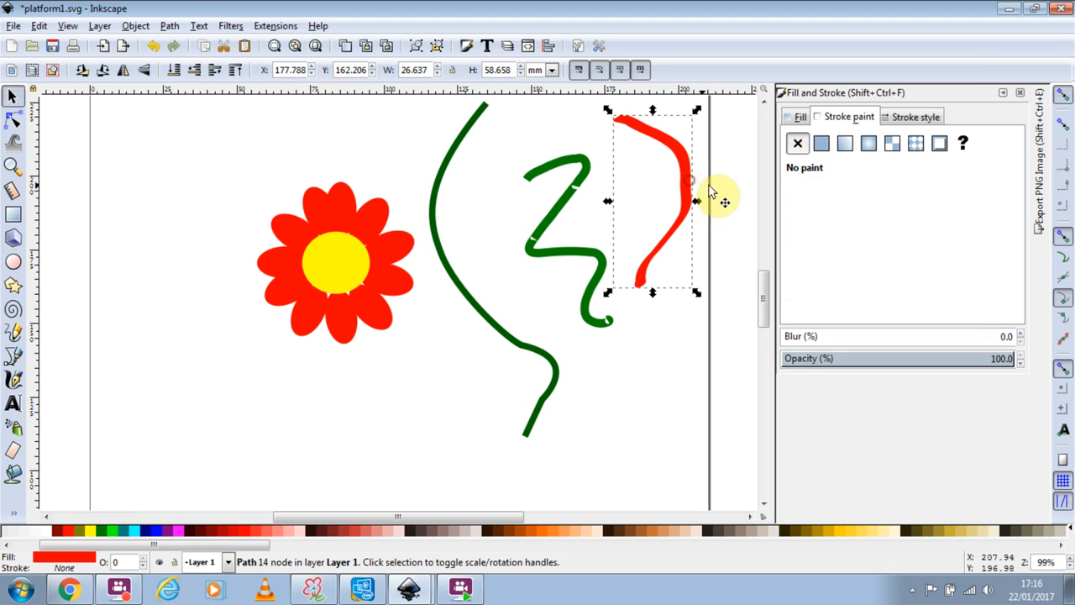
click(802, 117)
click(401, 372)
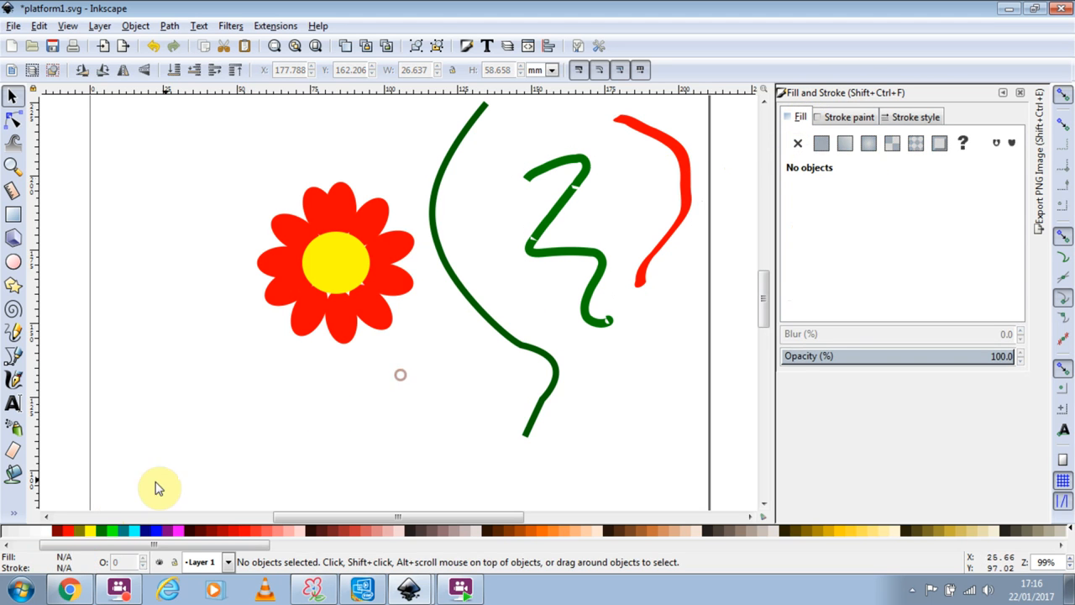
click(111, 519)
drag(149, 508, 428, 479)
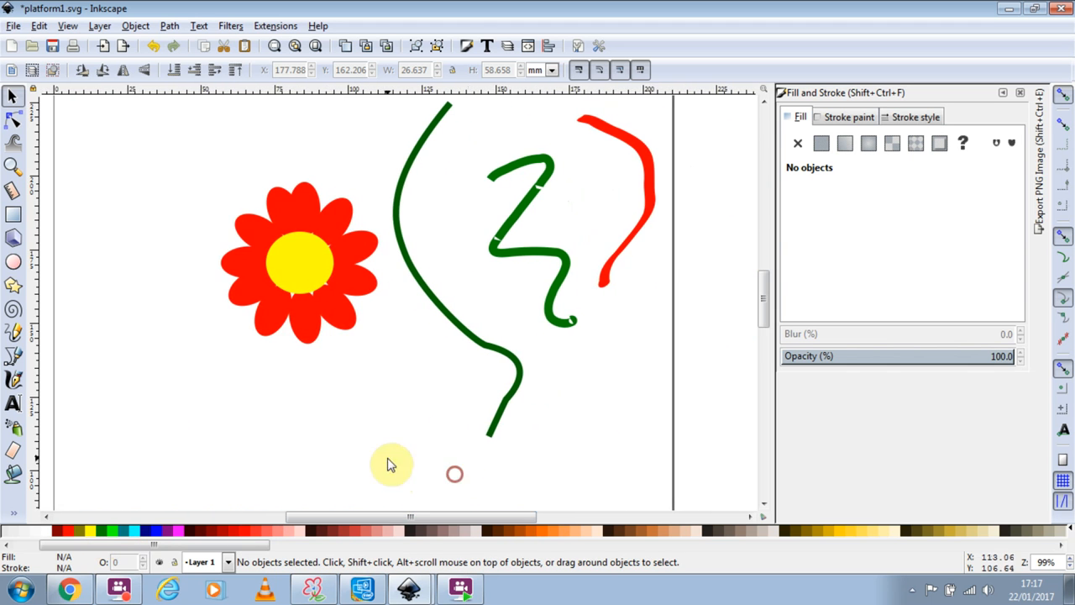
click(635, 246)
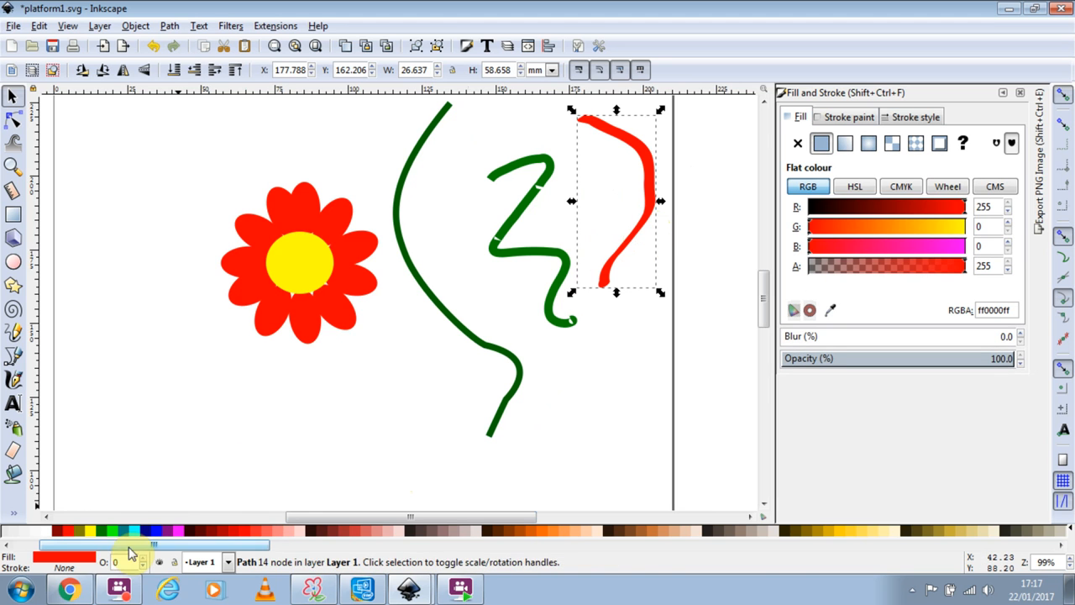
click(99, 530)
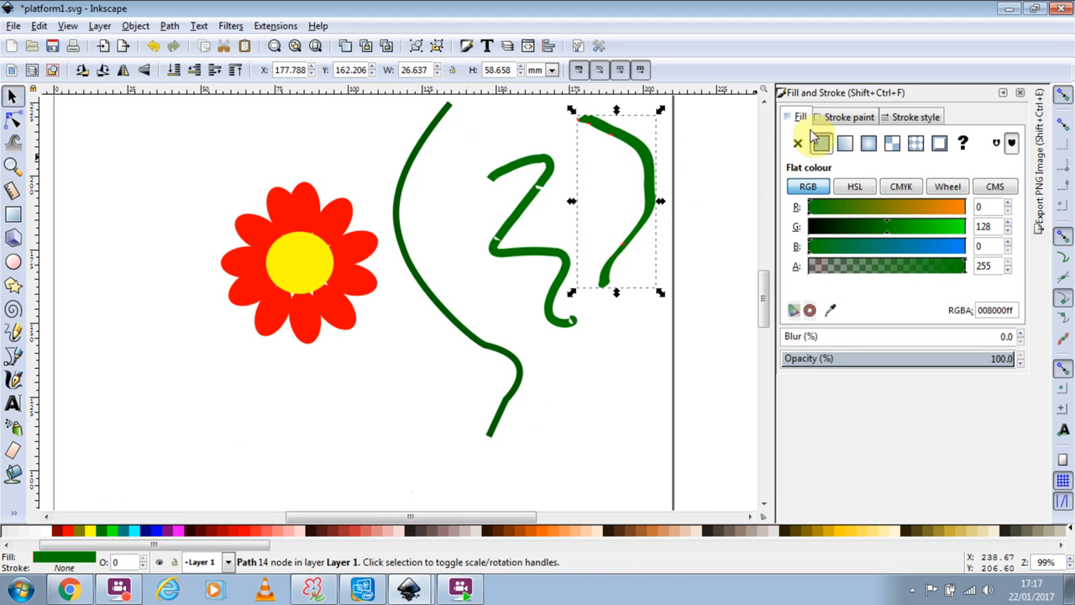
click(870, 119)
click(794, 118)
click(917, 118)
click(865, 118)
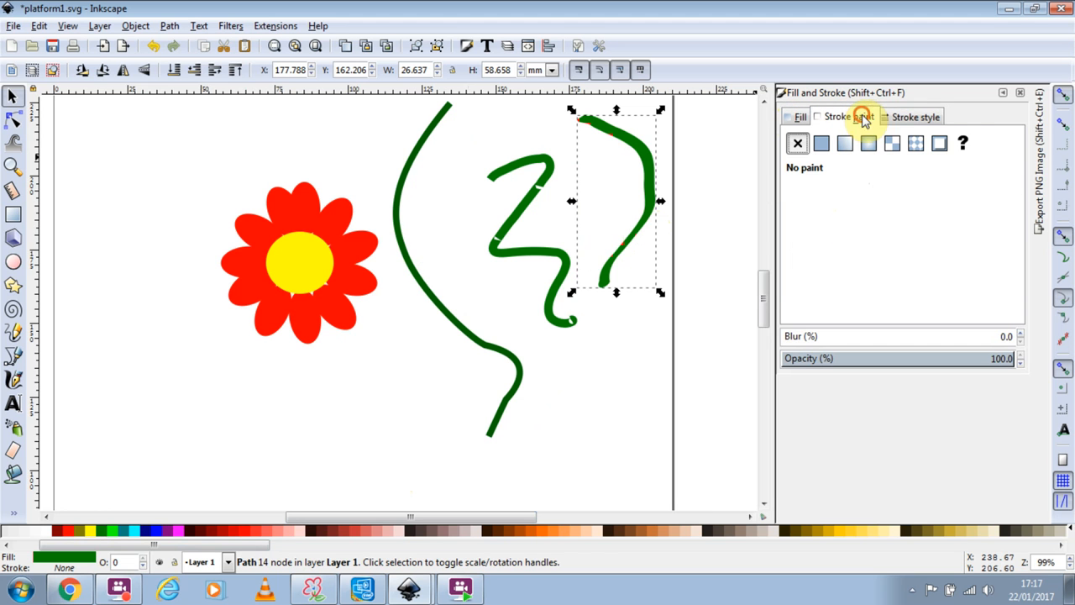
Step: Move the green calligraphic stroke onto the flower as a stem and delete the Bezier curve and the zigzag line
drag(648, 178, 357, 328)
click(438, 312)
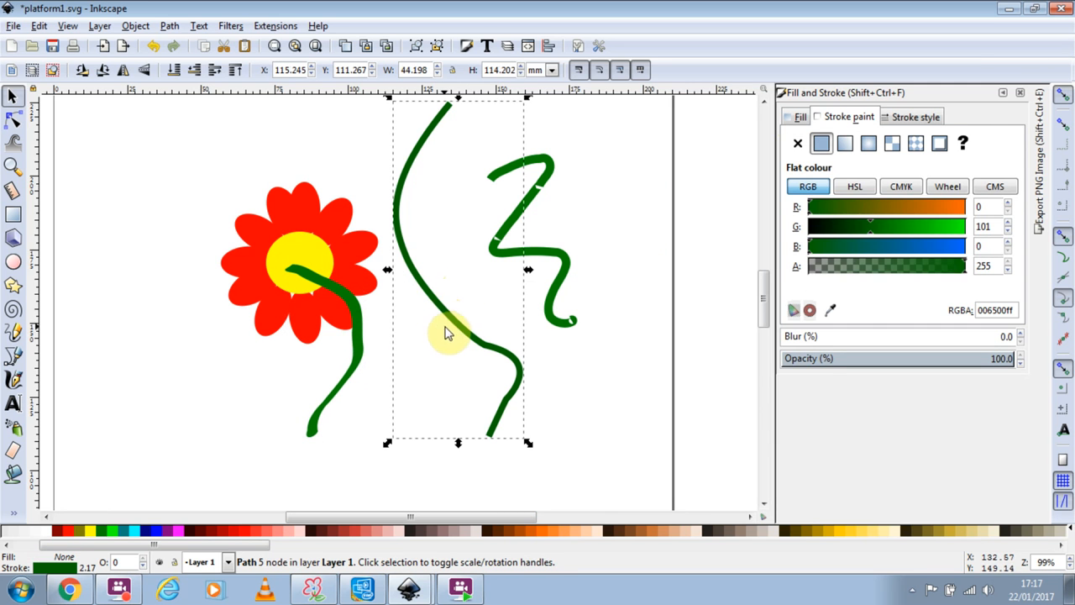
key(Delete)
click(507, 260)
key(Delete)
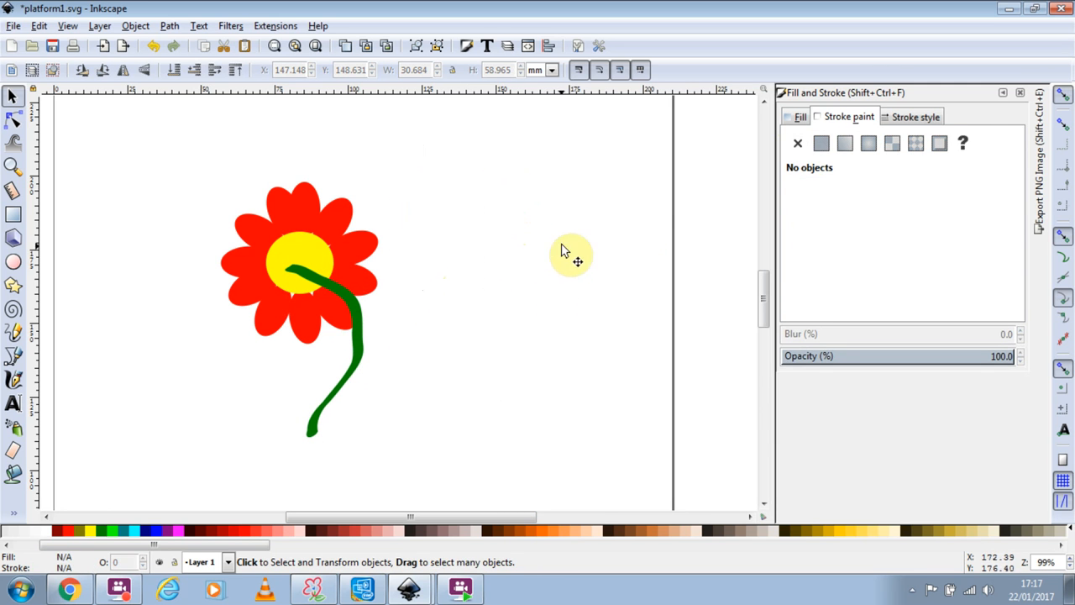
Step: Lower the stem to the bottom of the stacking order and position it so it emerges from behind the lower petals
click(377, 344)
drag(378, 344, 379, 346)
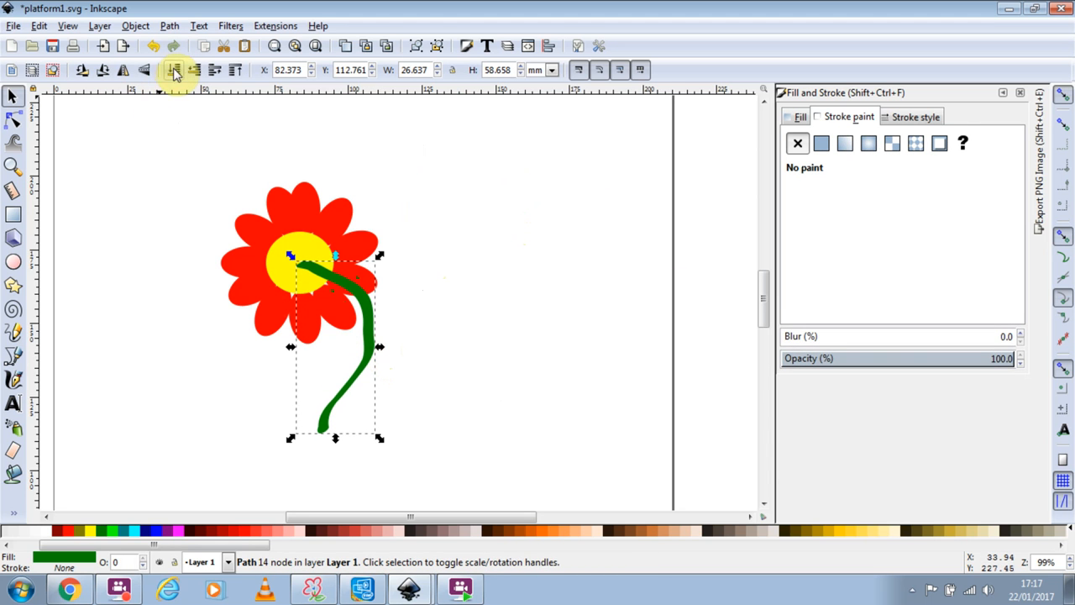
click(16, 96)
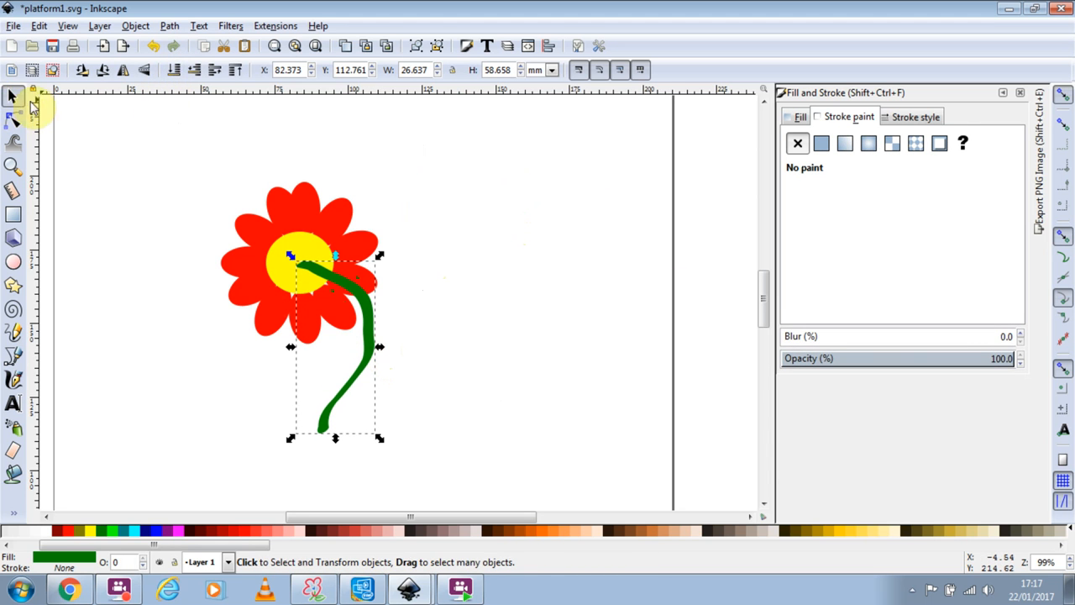
click(172, 70)
mouse_move(367, 322)
mouse_down()
mouse_move(368, 351)
mouse_move(362, 330)
mouse_up()
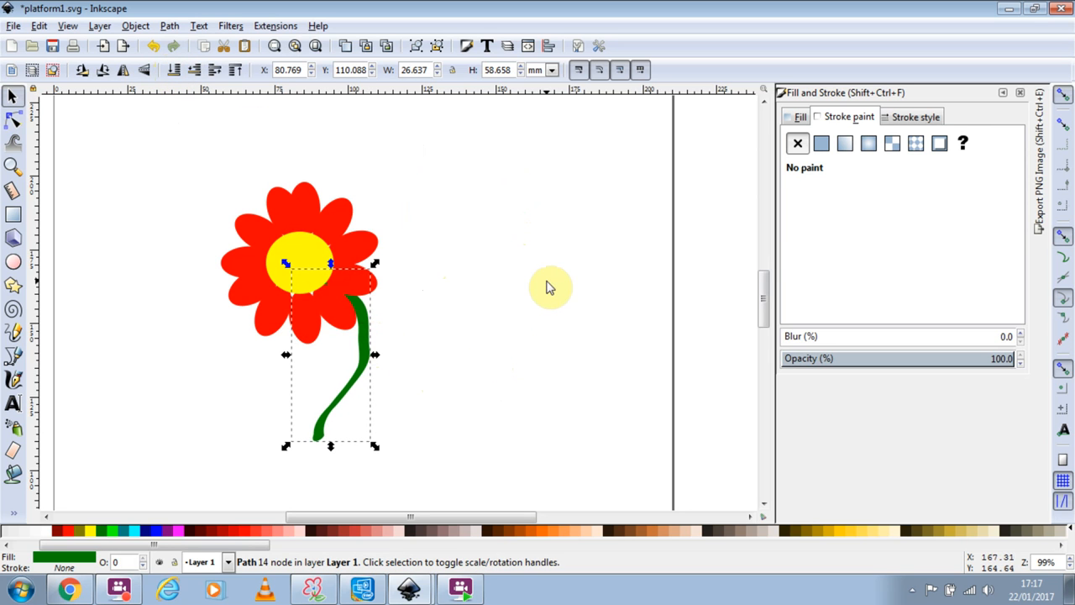
Step: Draw a tall green ellipse to the right of the flower and convert it to a path
click(13, 263)
mouse_move(473, 183)
mouse_down()
mouse_move(538, 322)
mouse_move(543, 310)
mouse_up()
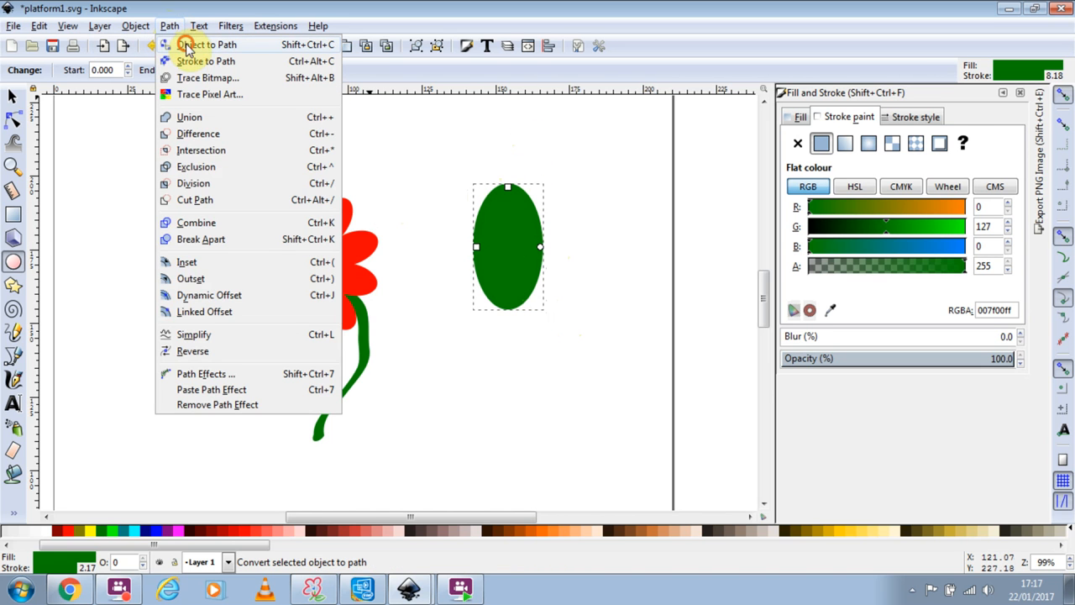
click(189, 46)
Step: Delete the two side nodes of the green ellipse path, keeping its top and bottom nodes
click(13, 122)
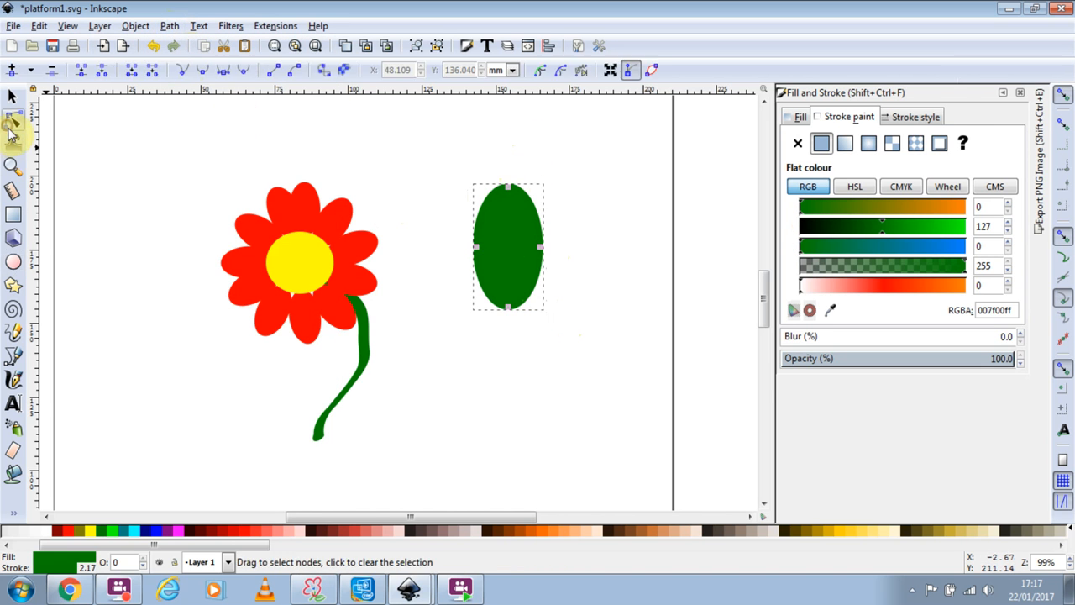
drag(445, 231, 595, 267)
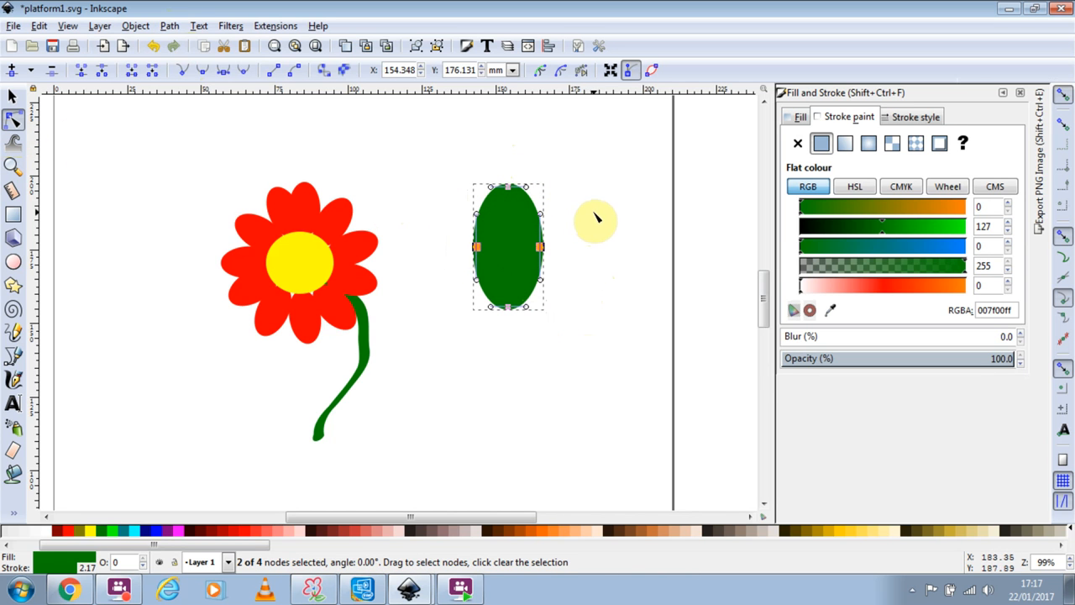
key(Delete)
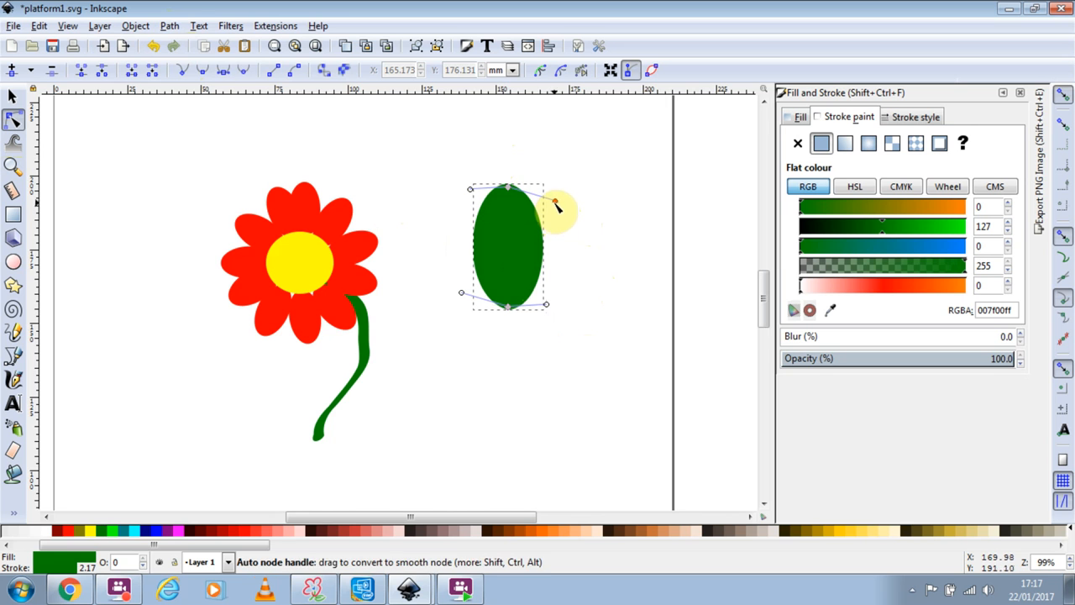
Step: Bend the green shape into a curved leaf by adjusting the handles of its top and bottom nodes
drag(556, 202, 497, 262)
drag(546, 308, 579, 293)
drag(499, 265, 474, 237)
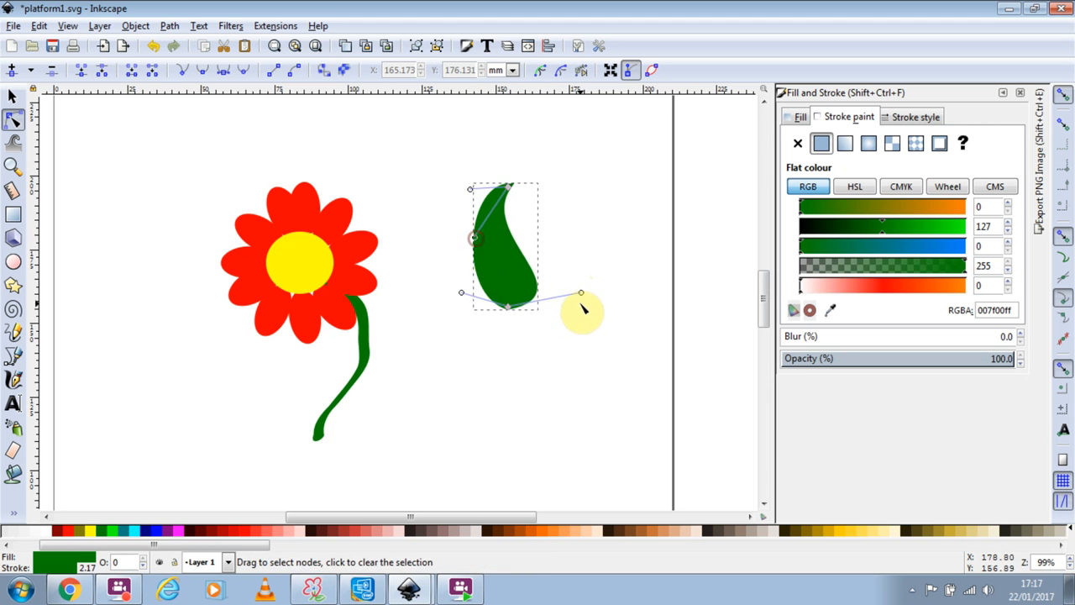
drag(461, 292, 456, 245)
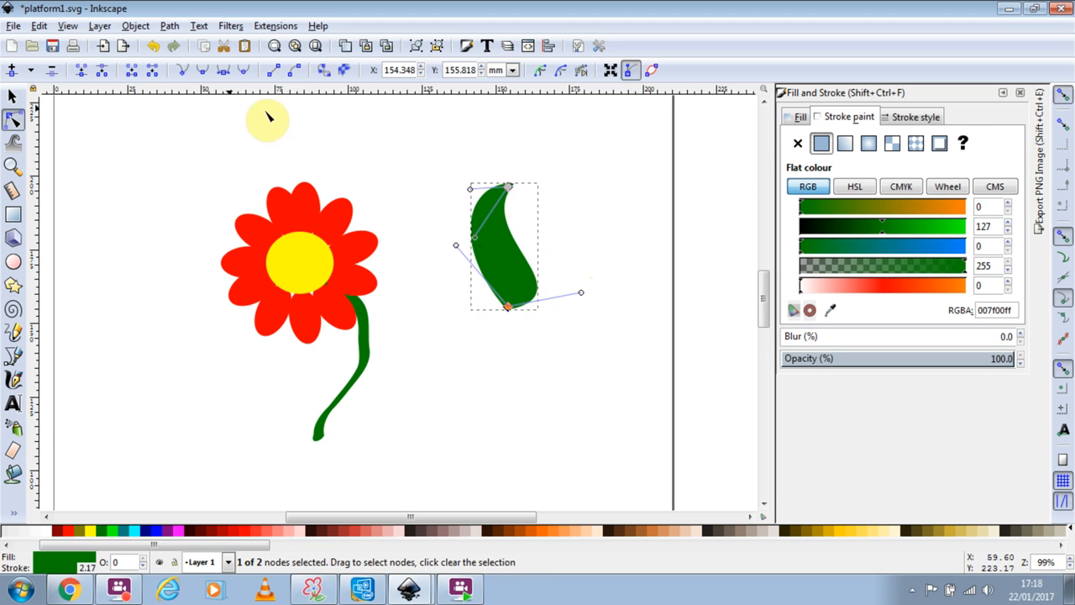
Step: Make the leaf's bottom node symmetric, tilt its handles, and pull the top node upward into a narrower tip
click(223, 74)
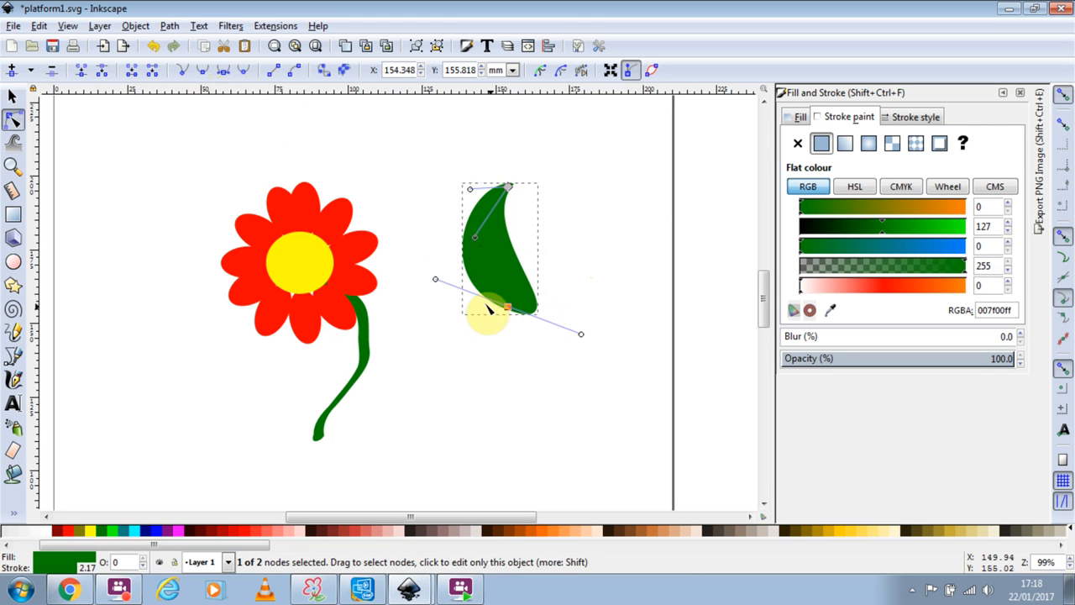
drag(580, 336, 568, 289)
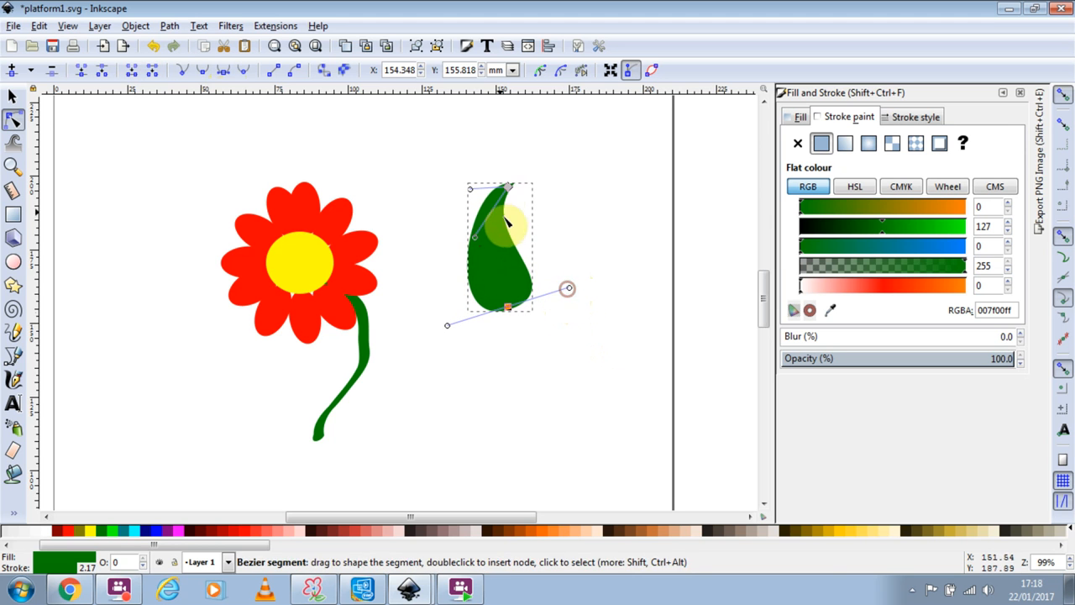
drag(508, 186, 461, 195)
drag(491, 235, 486, 237)
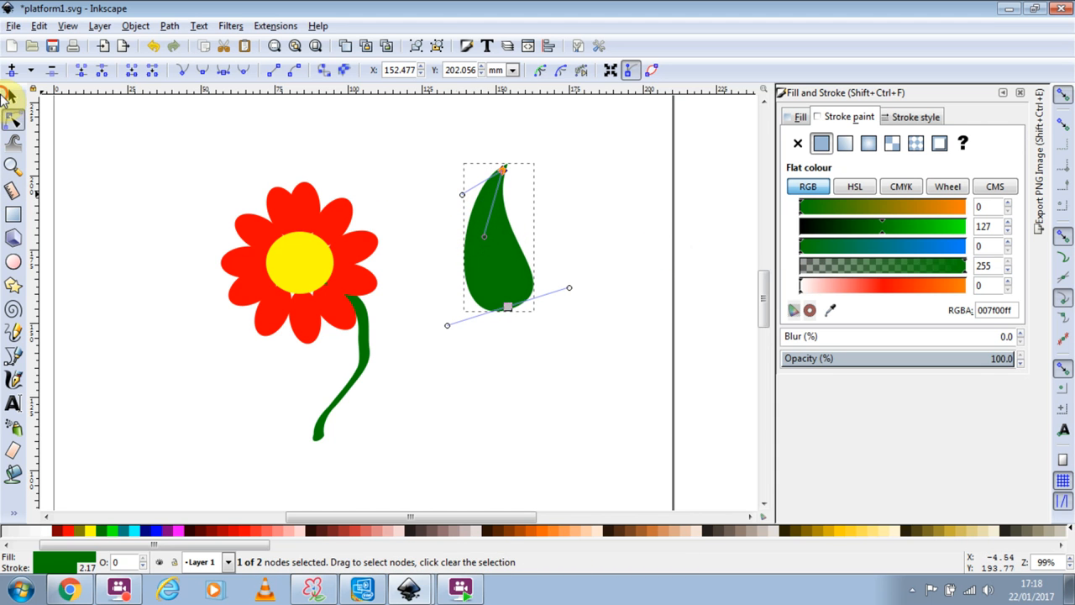
Step: Move the leaf to the flower, rotate it counter-clockwise and attach it to the left side of the stem's lower end
click(12, 97)
drag(505, 258, 305, 356)
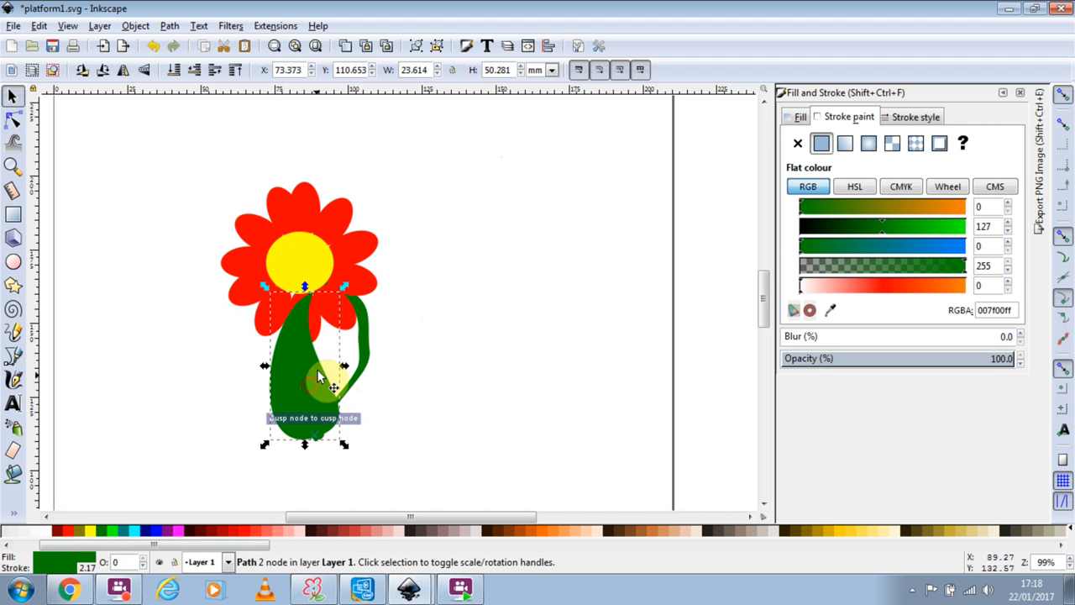
click(324, 382)
drag(345, 289, 302, 310)
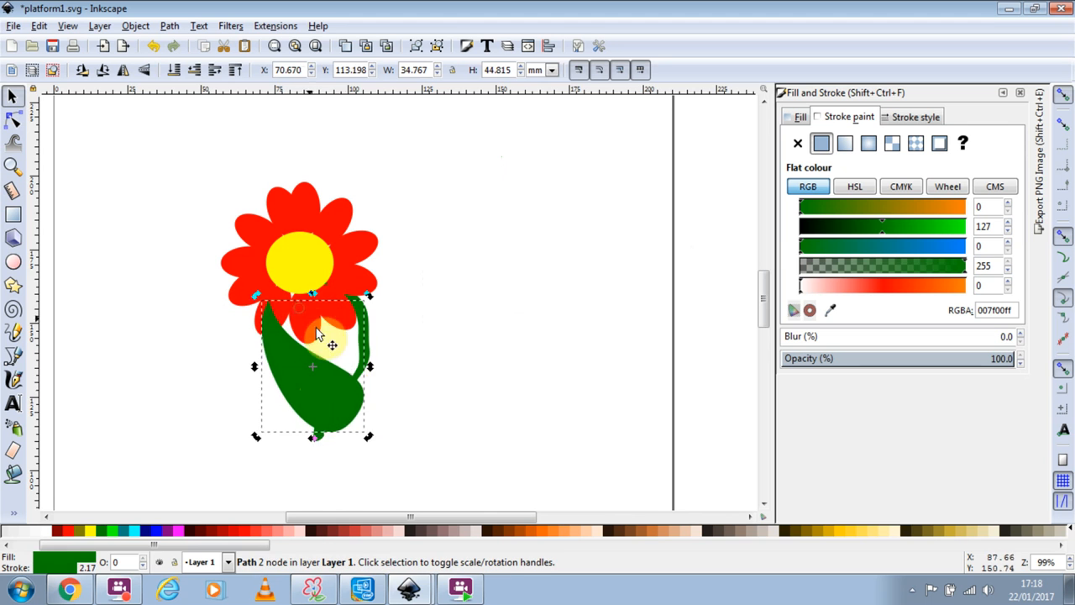
drag(333, 393, 308, 435)
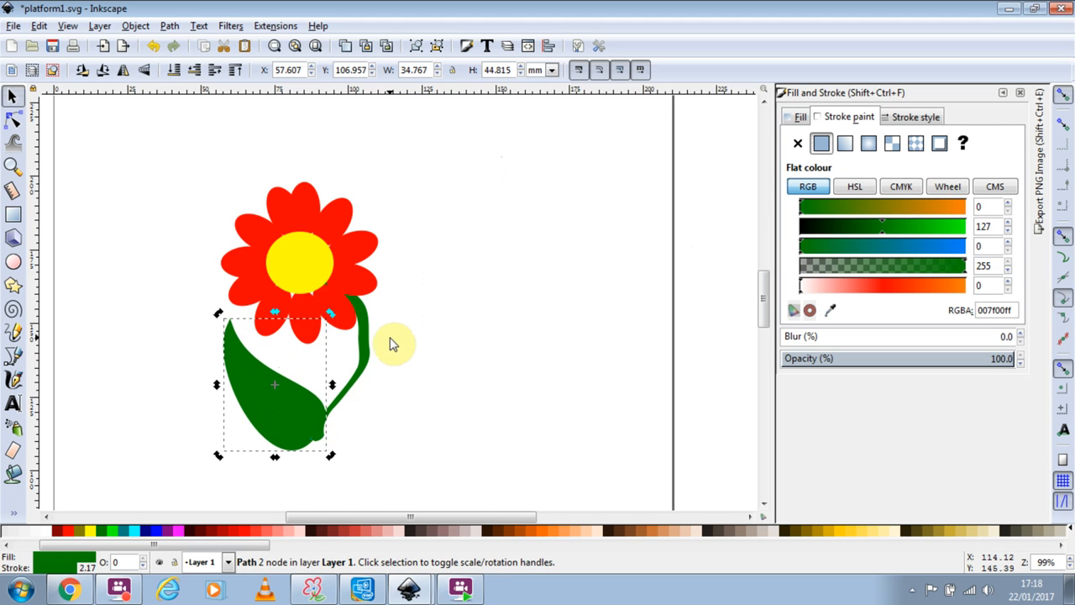
Step: Paste a copy of the leaf, mirror it horizontally and place it on the right side of the stem
key(ctrl+v)
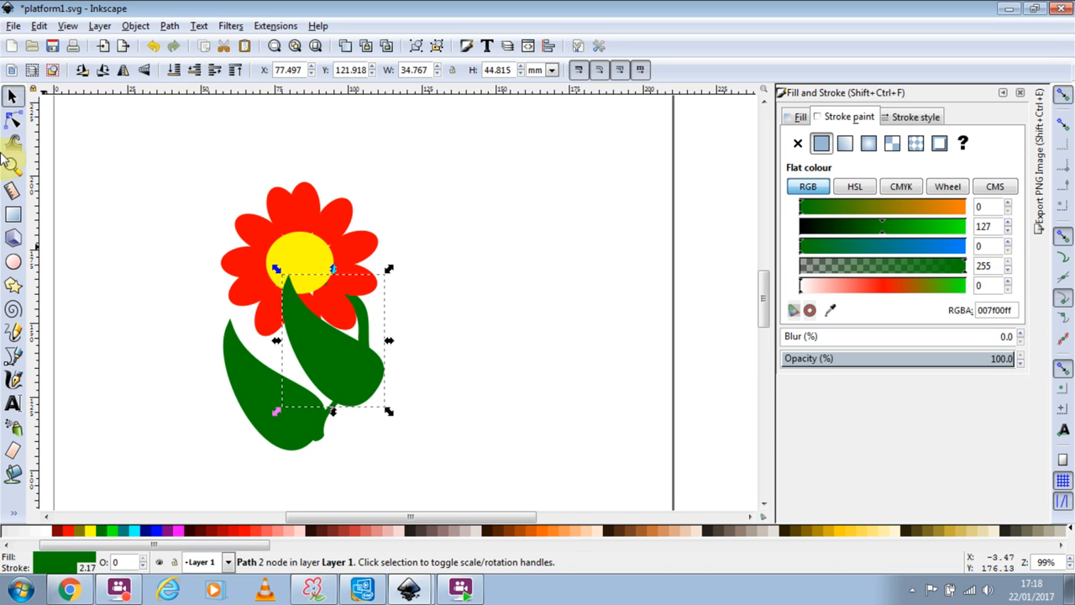
drag(279, 344, 391, 364)
drag(285, 404, 291, 401)
click(383, 360)
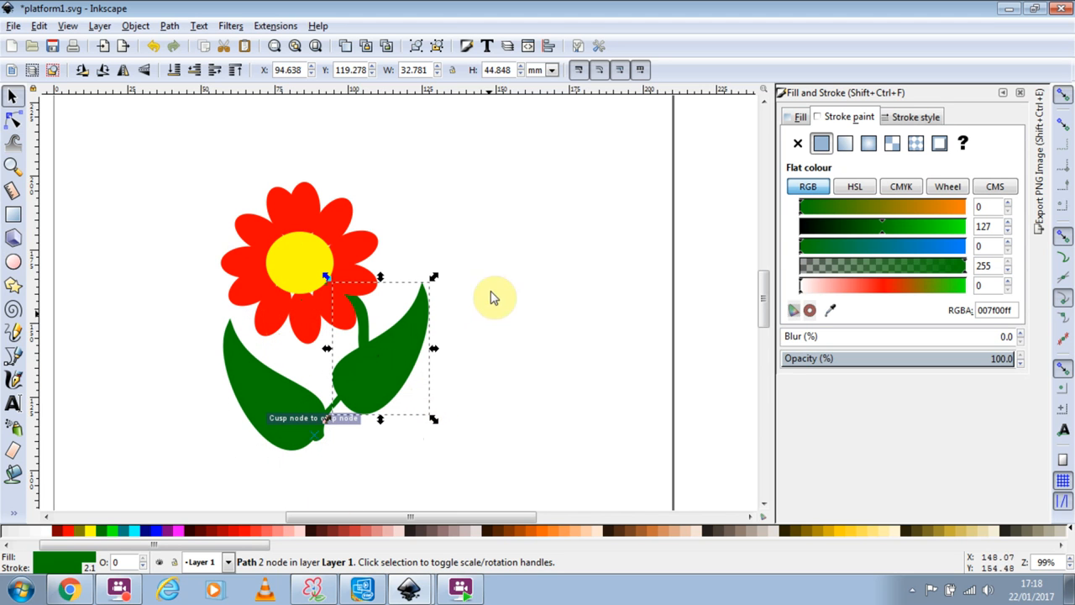
Step: Shorten and narrow the right leaf by adjusting its nodes and handles, and move it against the stem's lower end
click(13, 124)
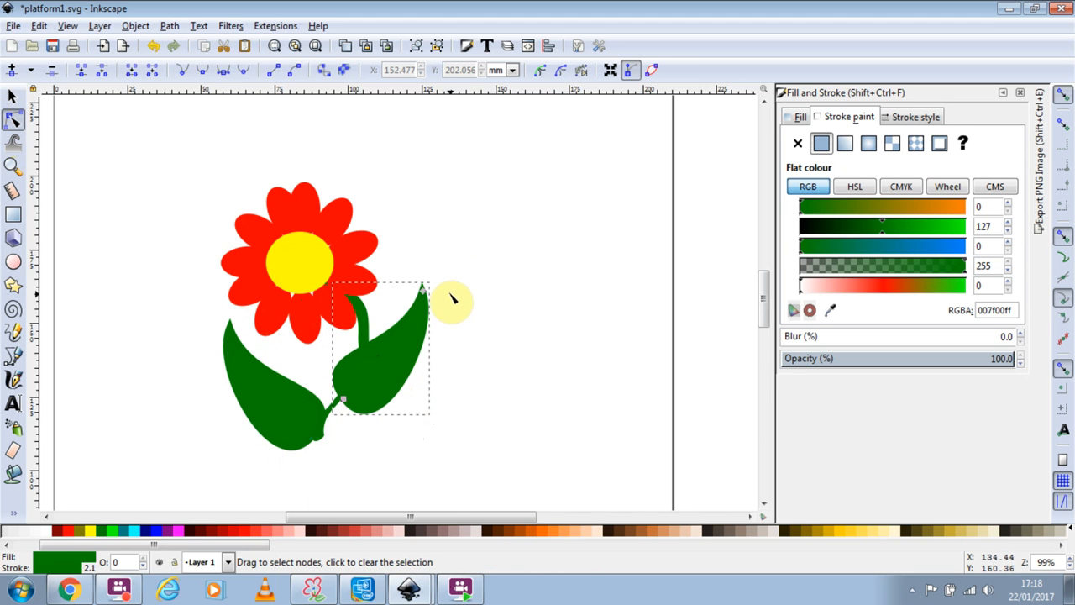
drag(428, 289, 403, 304)
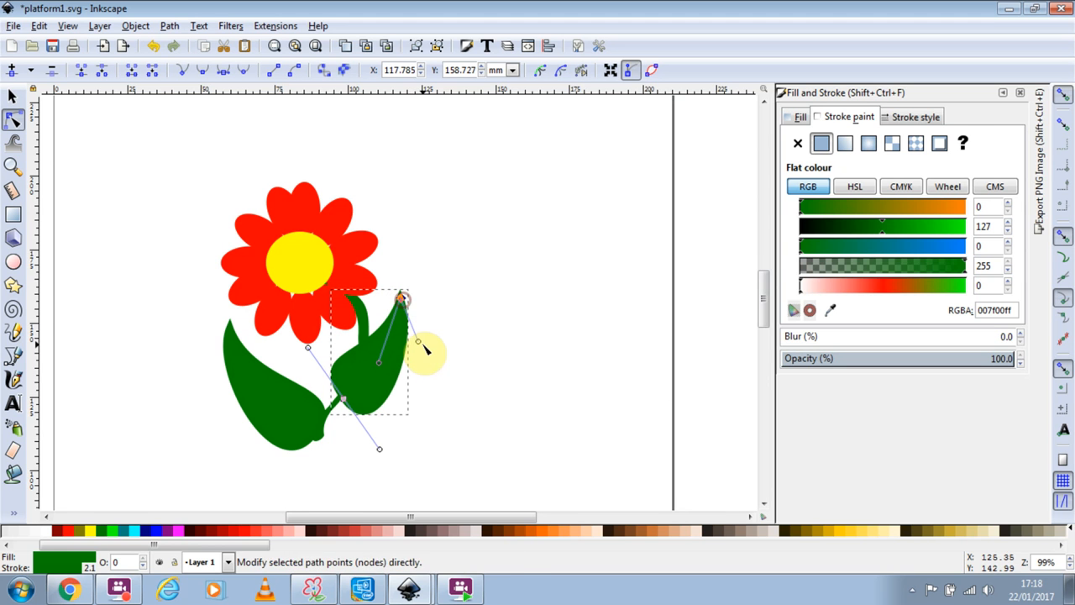
drag(415, 344, 383, 378)
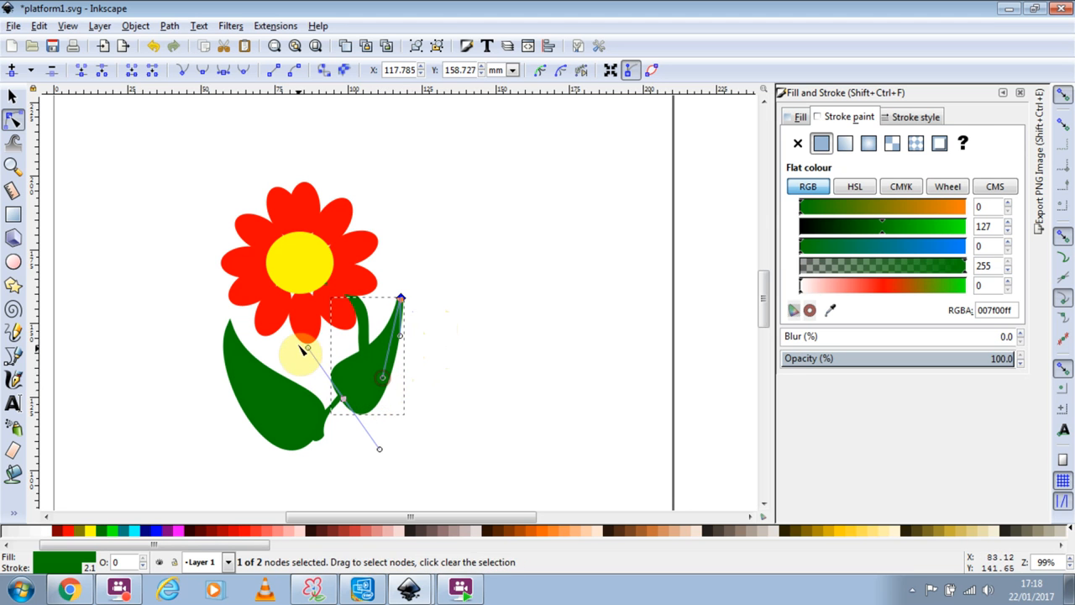
drag(308, 346, 305, 370)
click(456, 362)
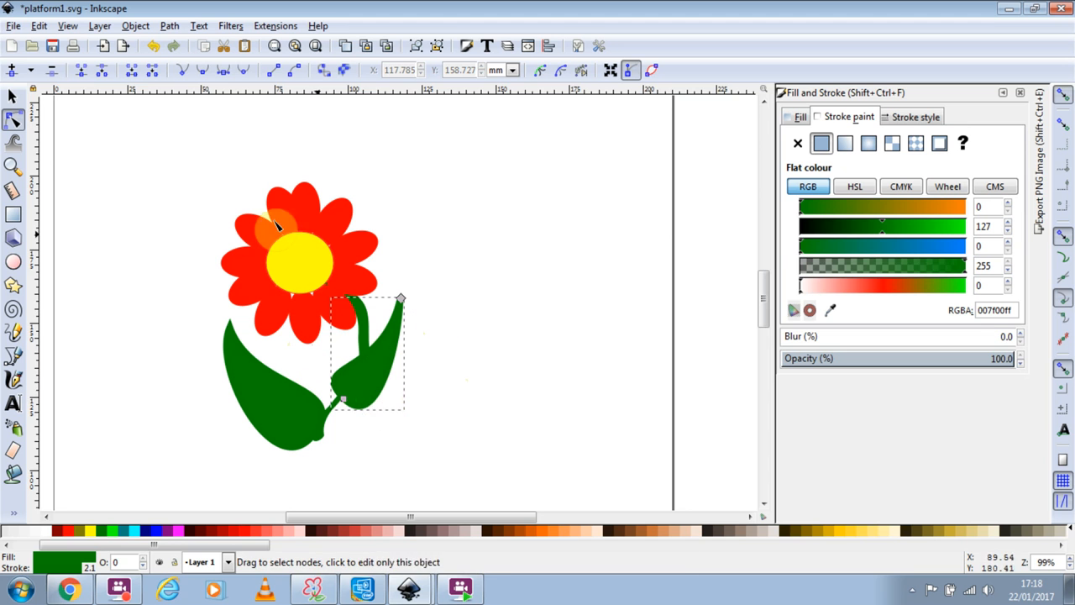
click(15, 96)
drag(396, 372, 349, 359)
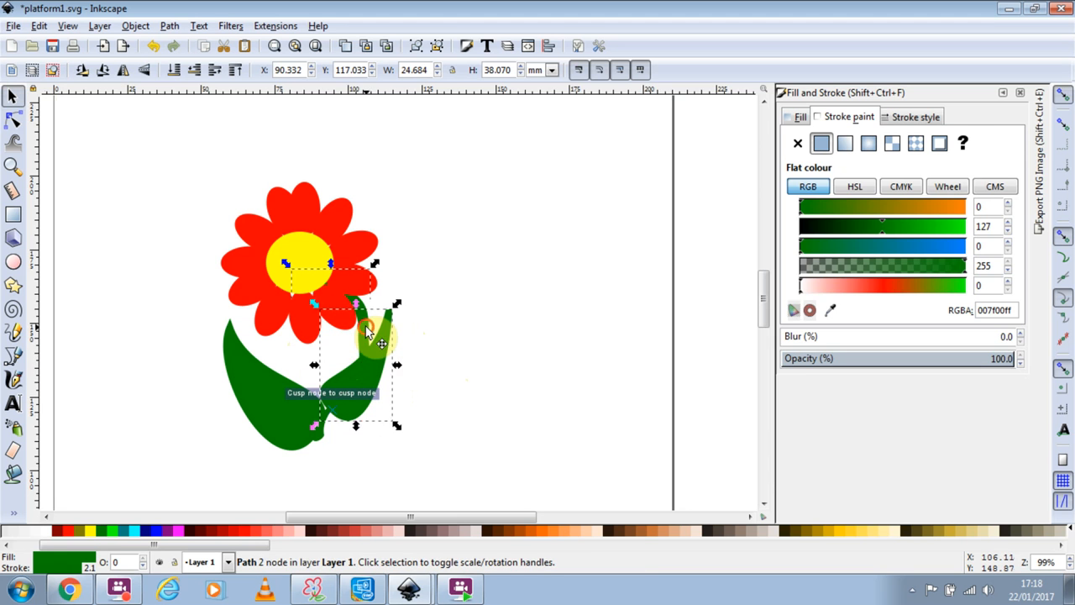
Step: Darken the stem's fill to RGB 0, 77, 0
click(367, 328)
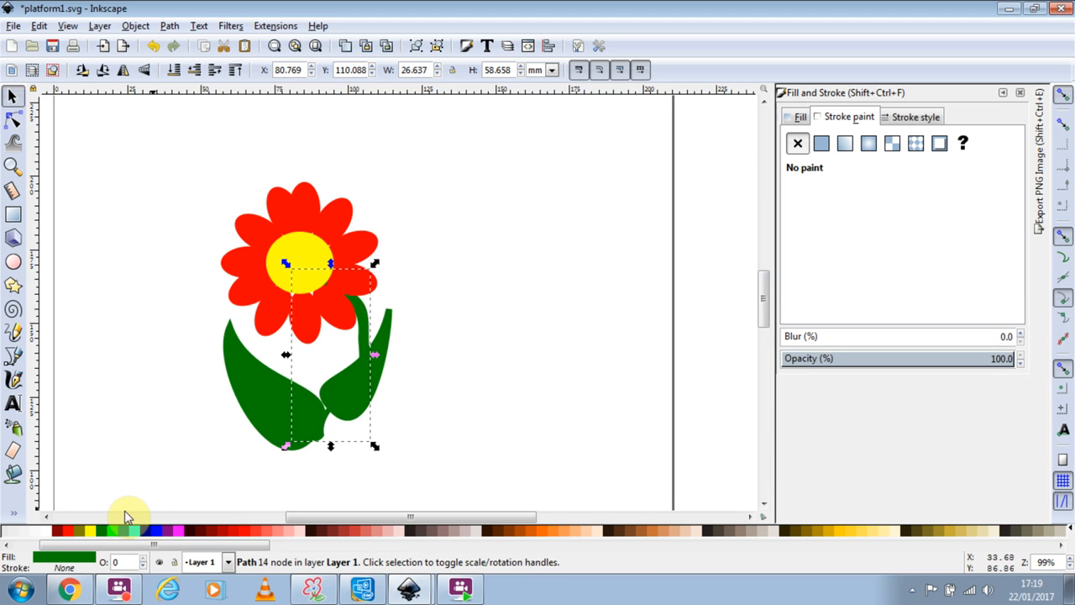
click(71, 558)
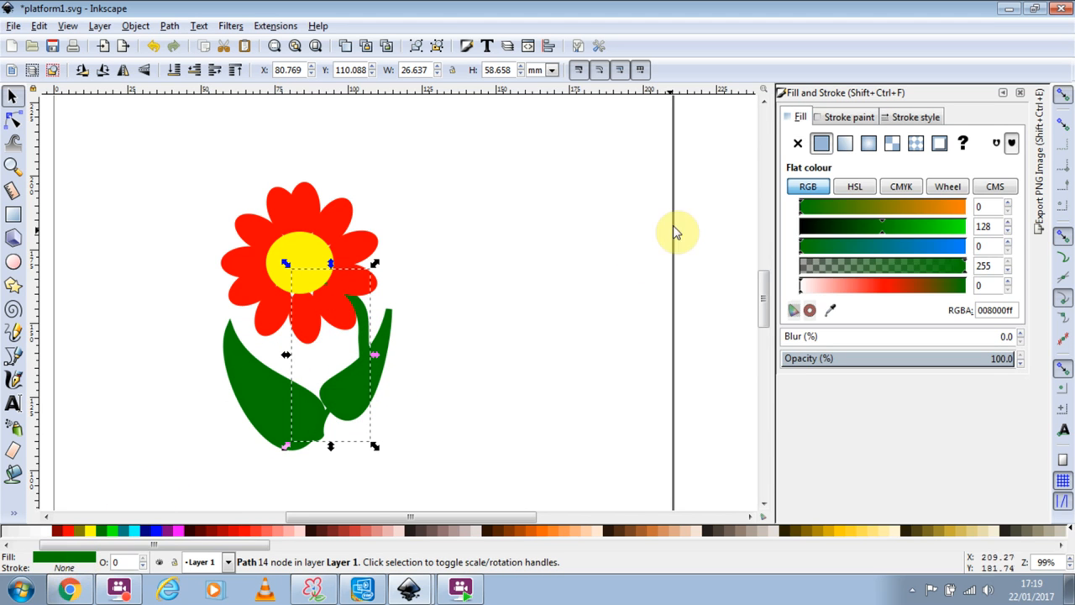
drag(879, 224, 851, 229)
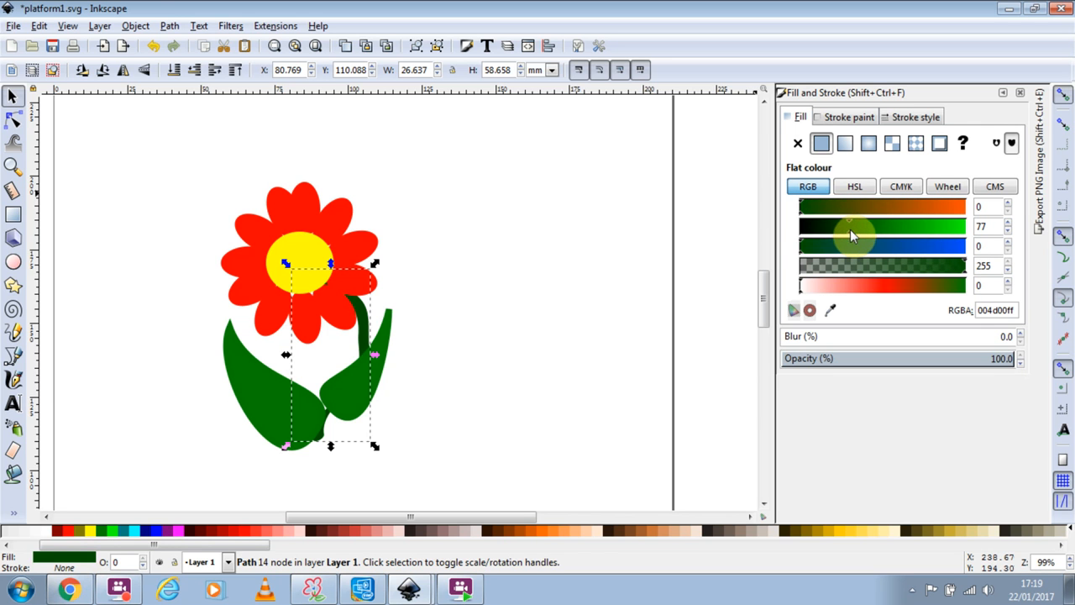
Step: Remove the left leaf's stroke and darken its fill to RGB 0, 69, 0
click(283, 379)
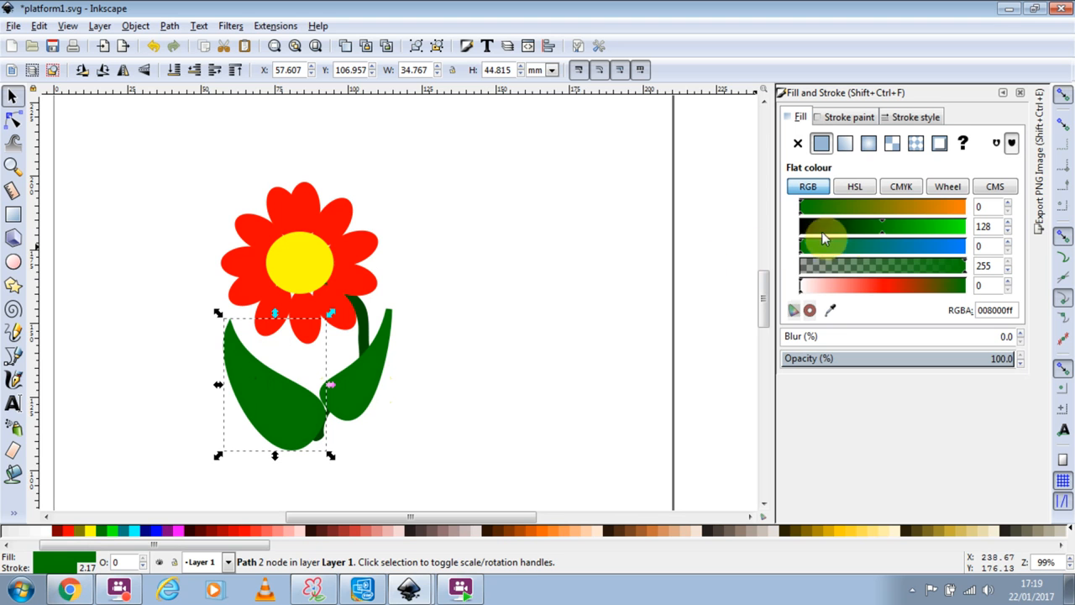
drag(876, 225, 869, 230)
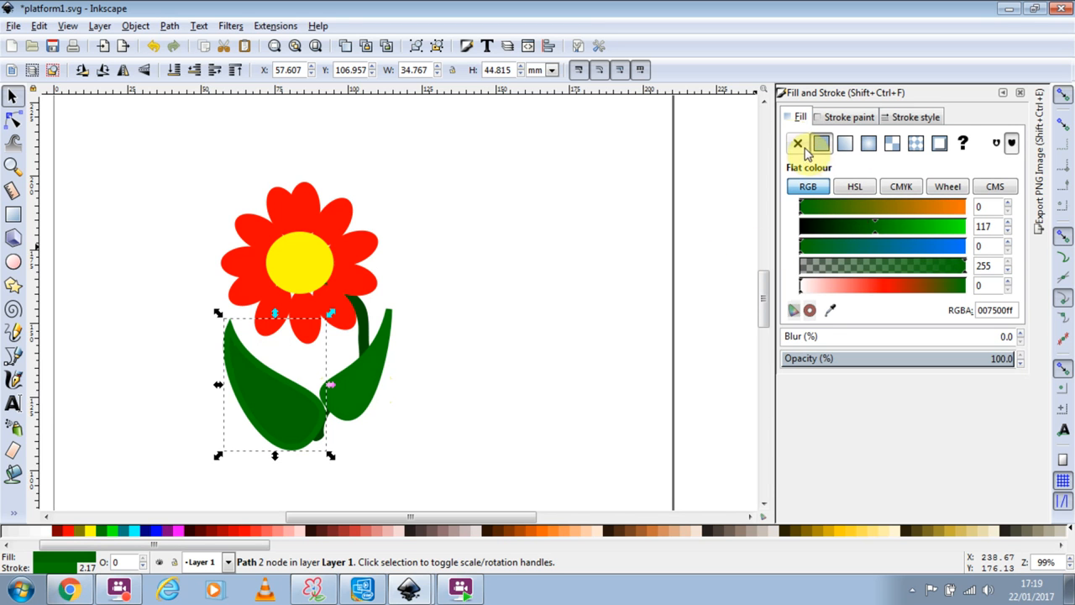
click(847, 118)
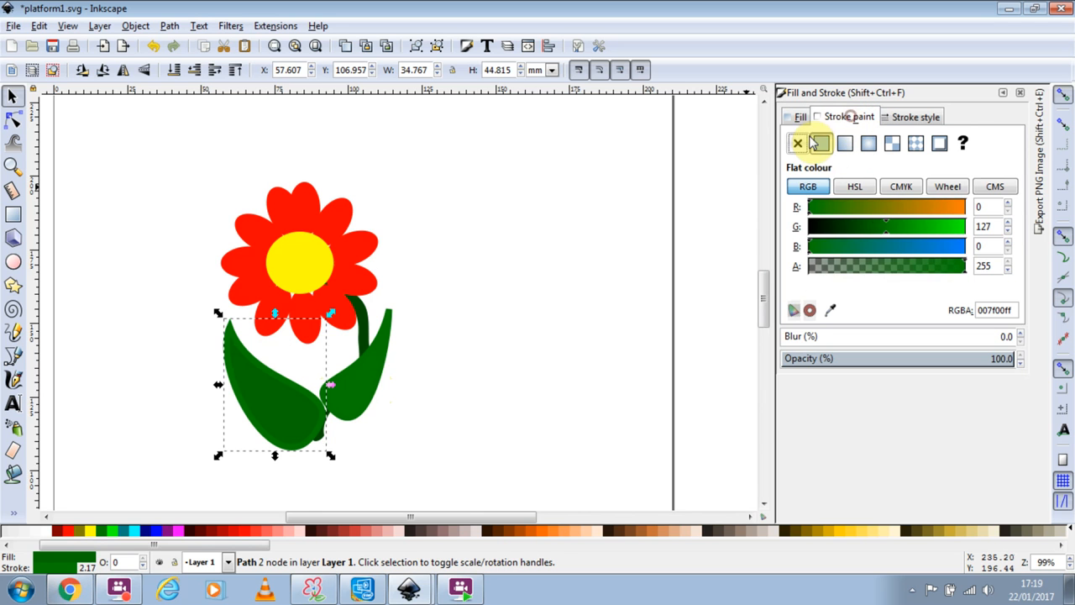
click(798, 144)
click(798, 117)
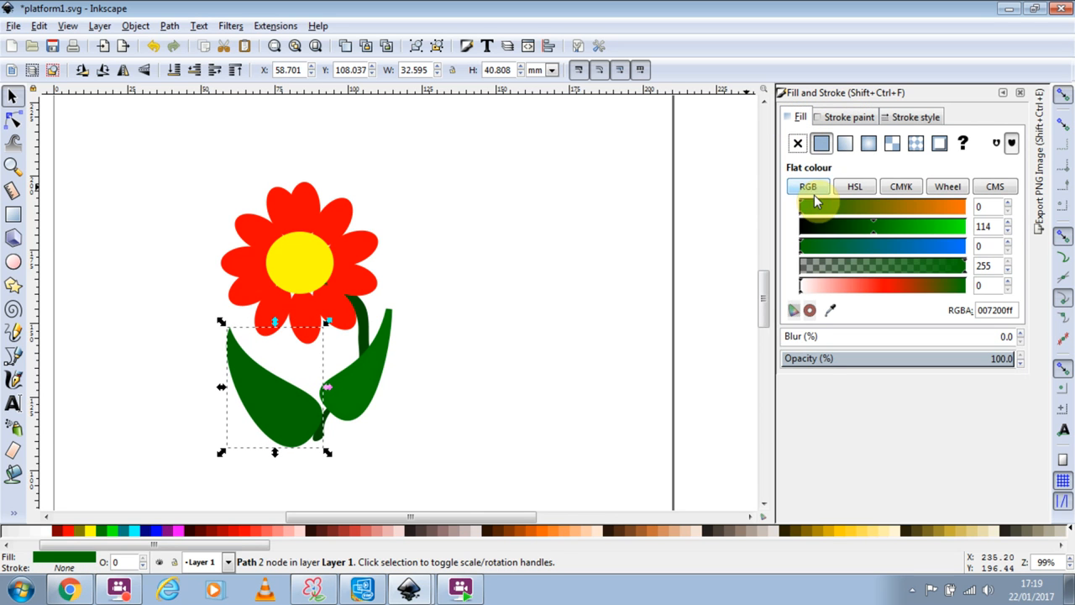
drag(862, 223, 845, 228)
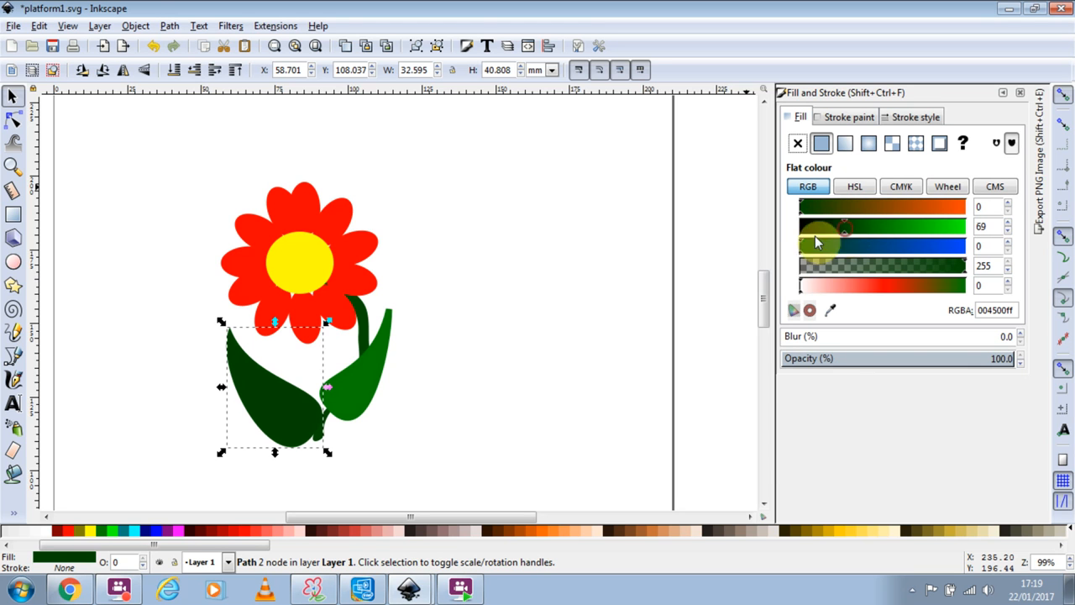
Step: Apply a linear gradient to the right leaf's fill, running from its upper-left side to beyond its right edge
click(365, 406)
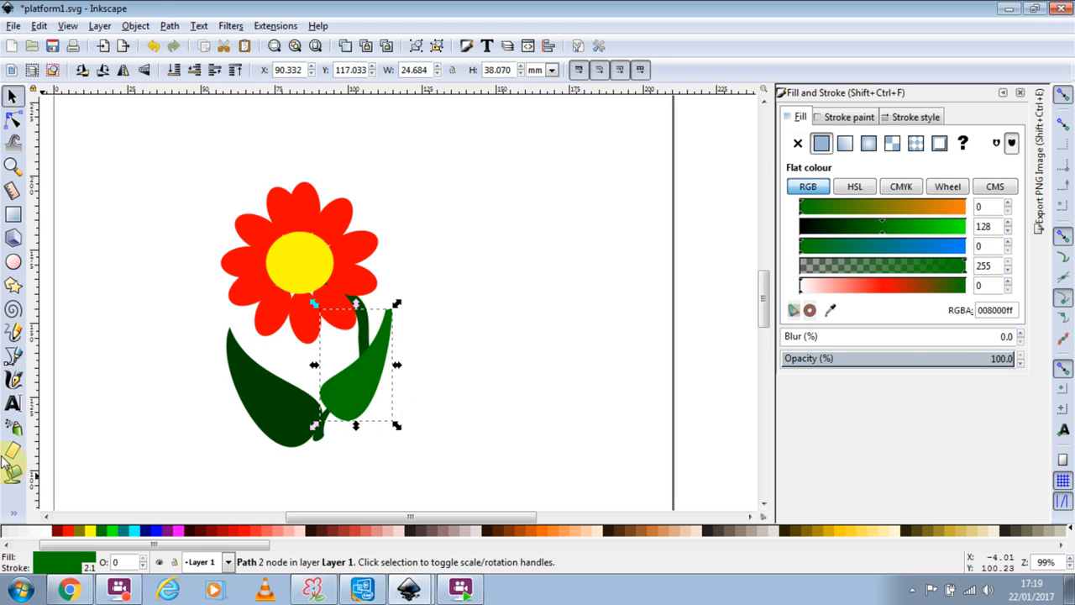
click(12, 514)
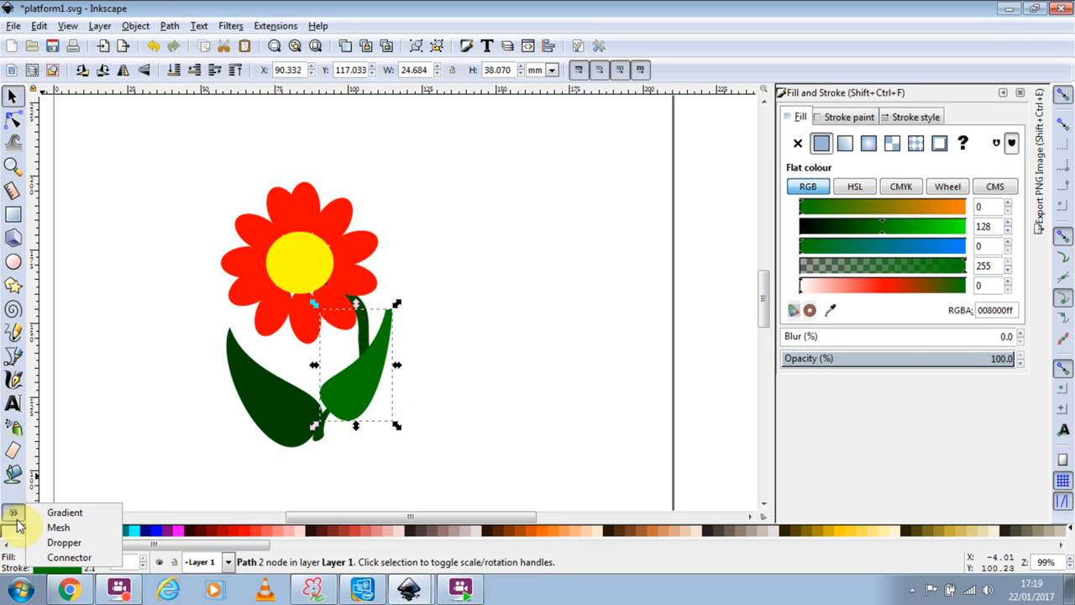
click(61, 514)
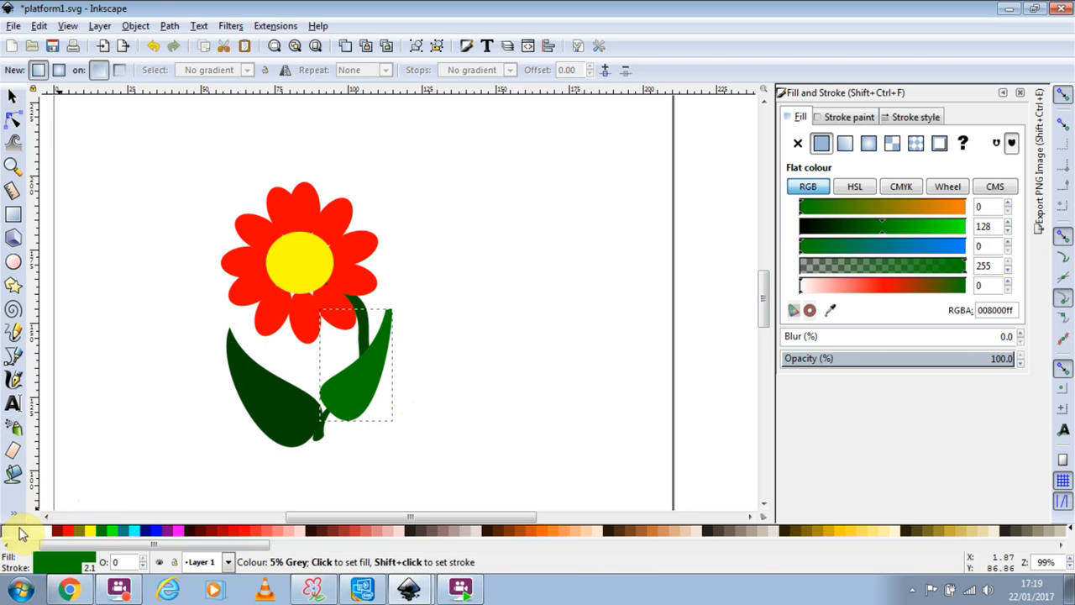
drag(339, 352, 444, 386)
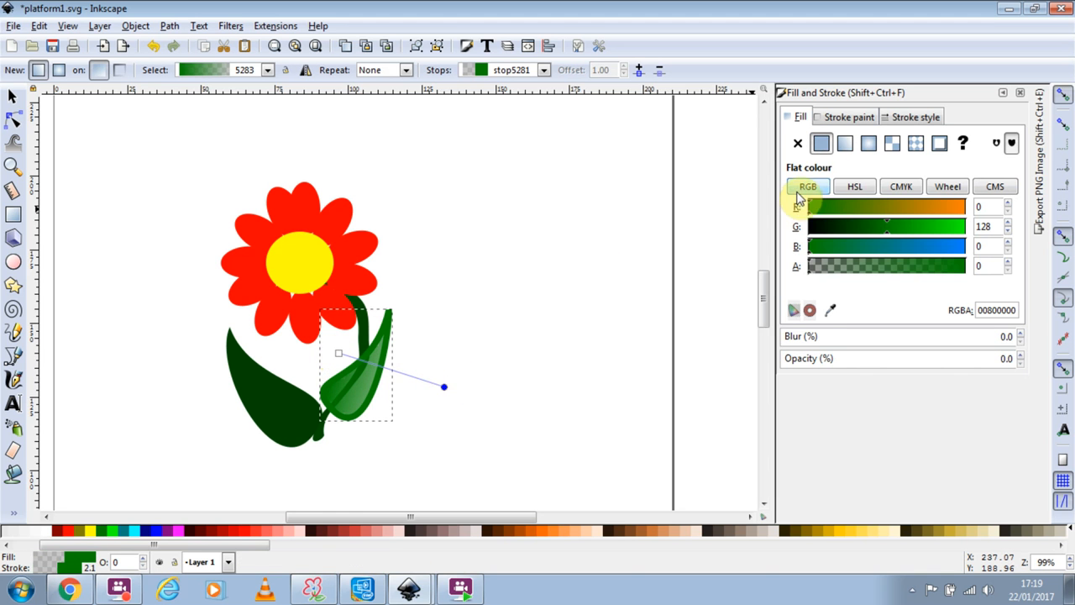
Step: Try to remove the right leaf's stroke with the gradient's end stop selected, and raise the gradient's end handle slightly
click(861, 116)
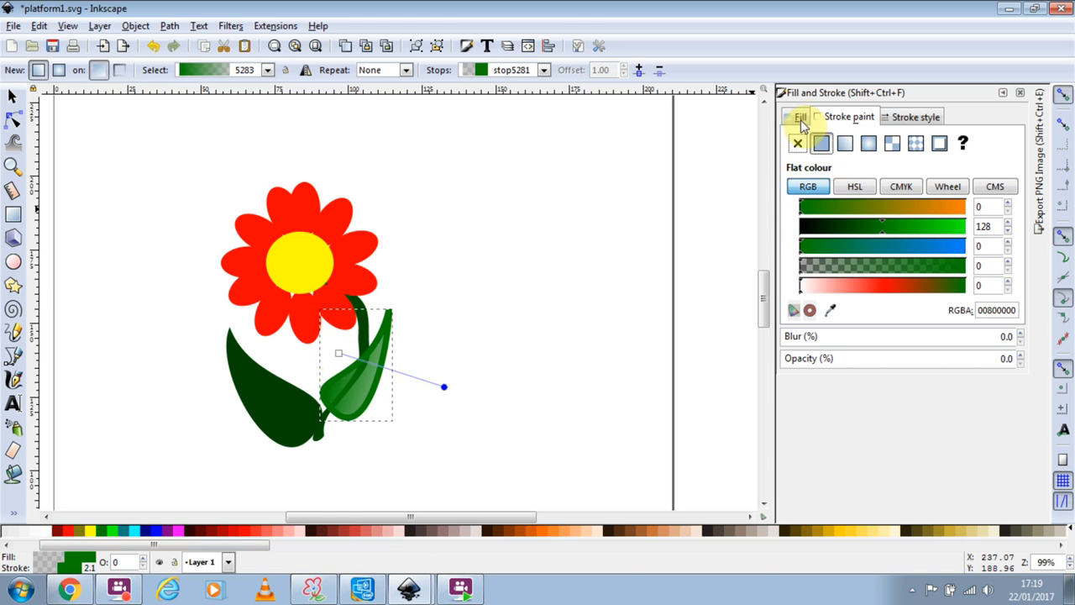
click(797, 143)
click(801, 115)
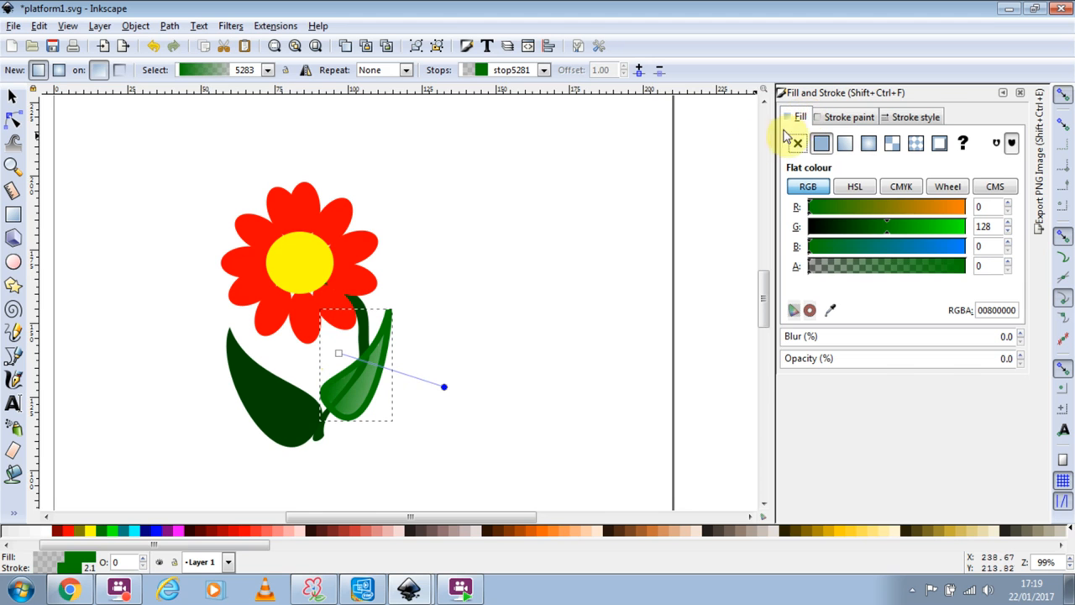
click(855, 118)
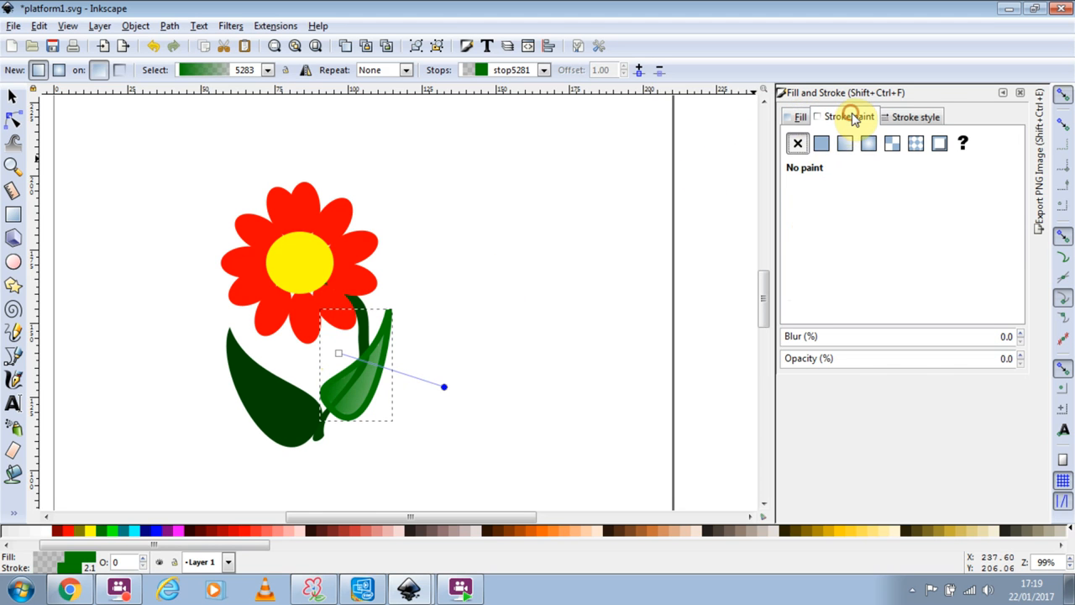
click(803, 117)
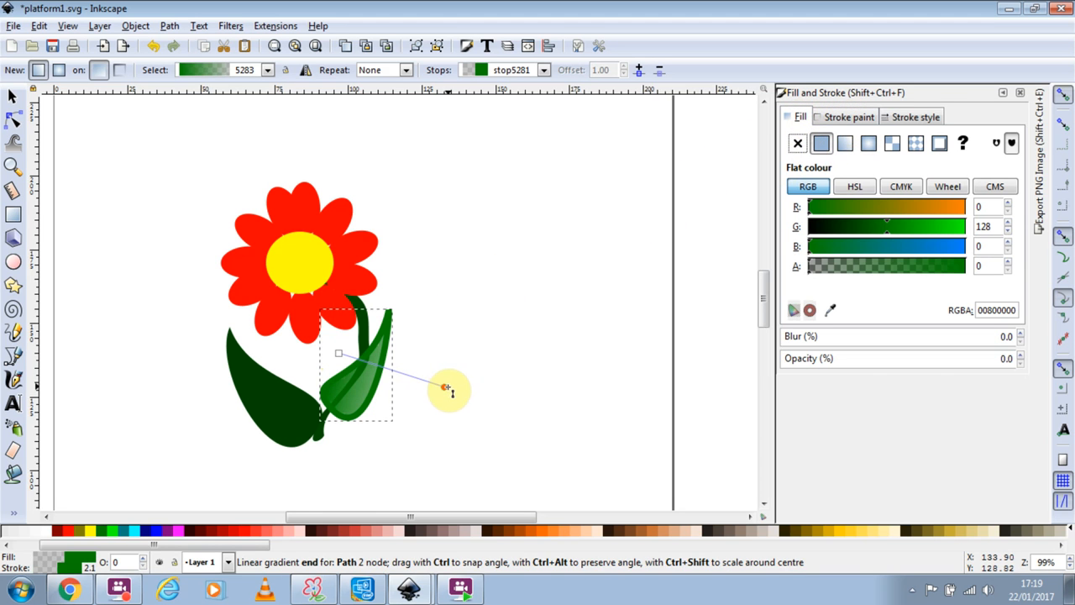
drag(443, 387, 445, 373)
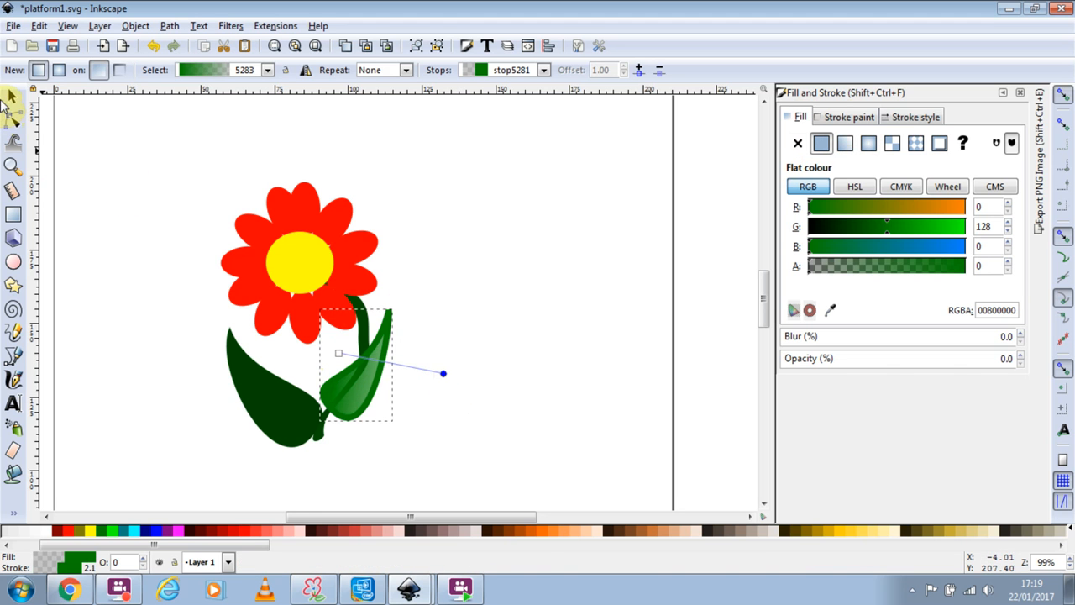
Step: Select the right leaf as an object and remove its stroke paint
click(10, 97)
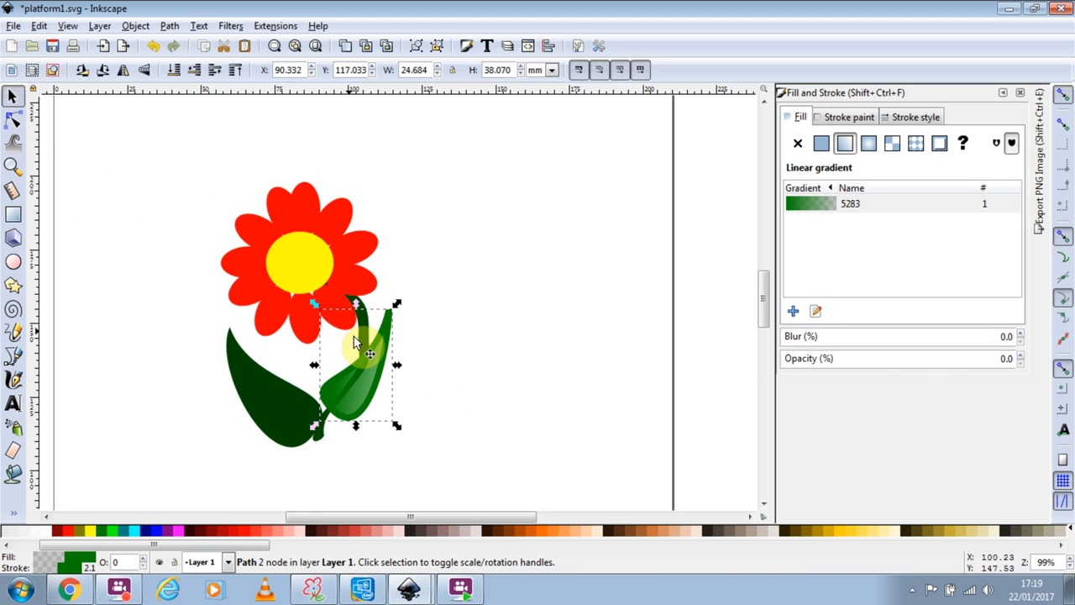
click(845, 117)
click(798, 144)
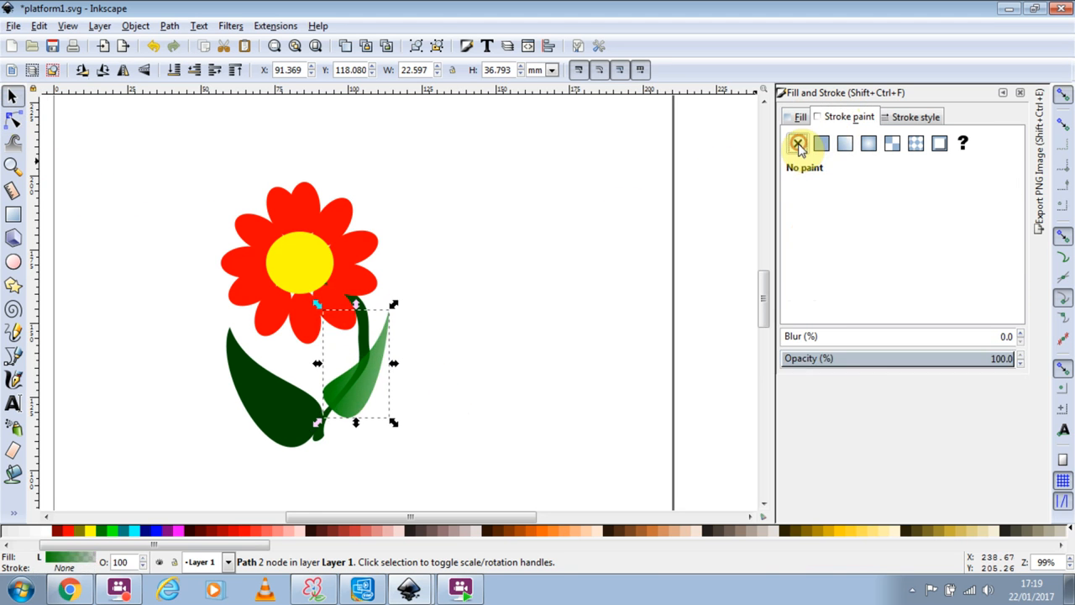
click(799, 117)
drag(391, 358, 314, 365)
Step: Move the right leaf's gradient end closer to the leaf and make its end stop an opaque dark green, RGBA 002f00ff
click(12, 512)
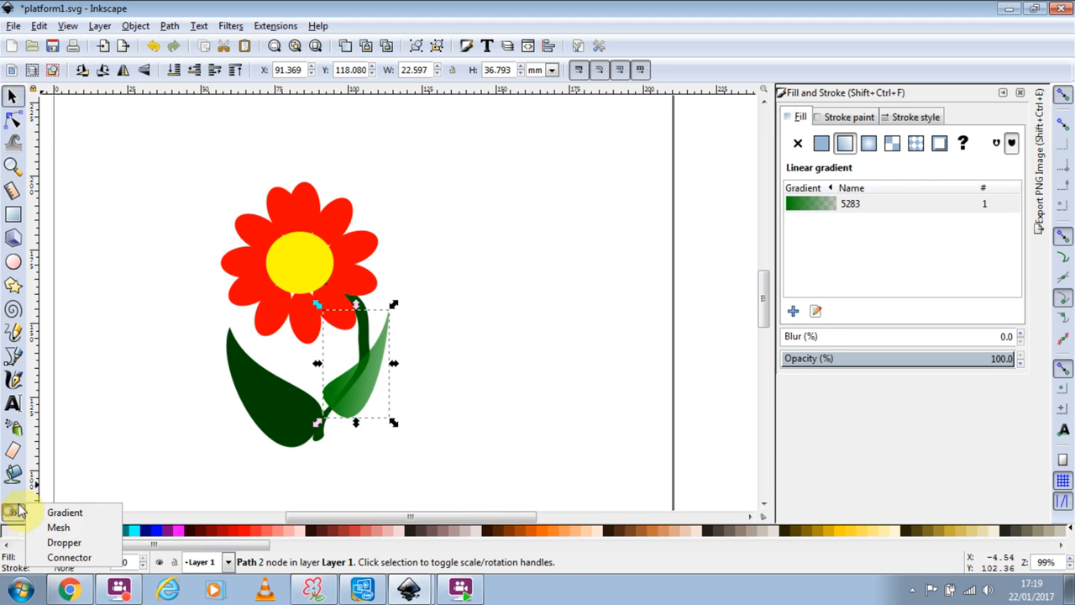
click(65, 511)
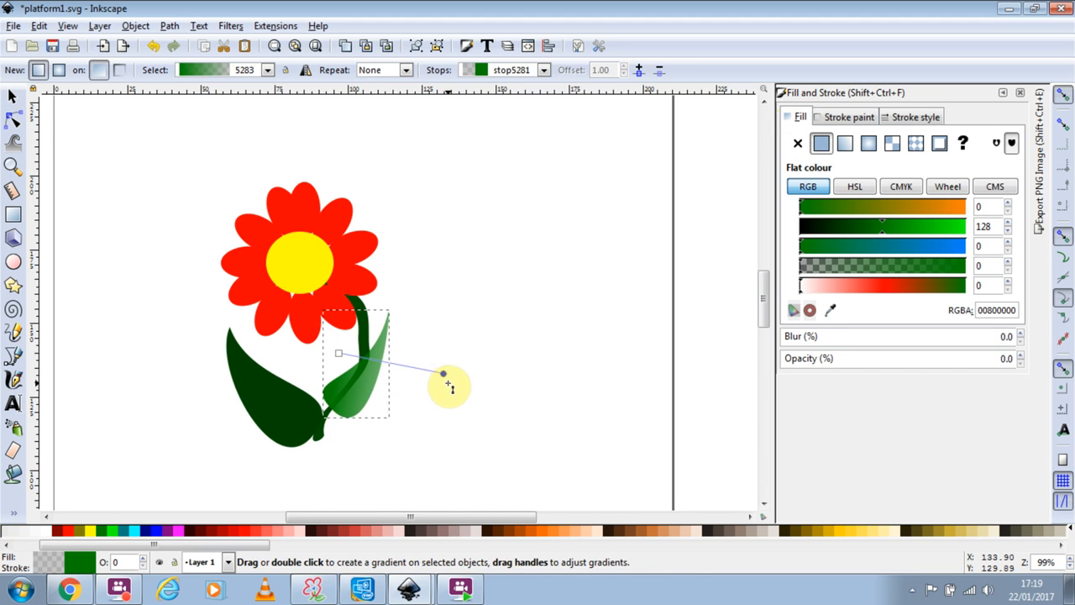
drag(443, 373, 414, 402)
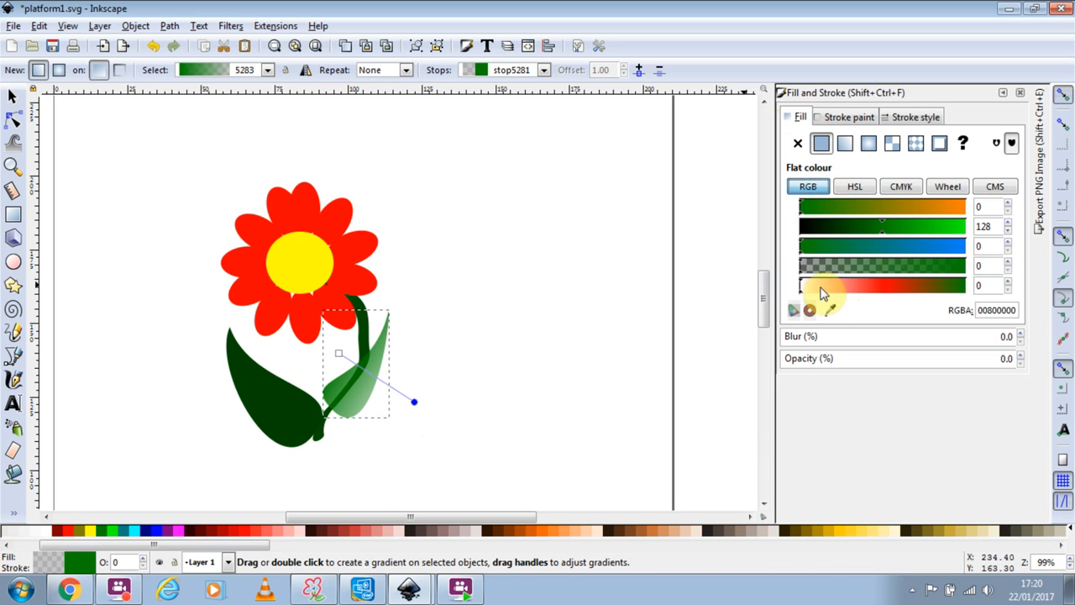
drag(814, 269, 987, 262)
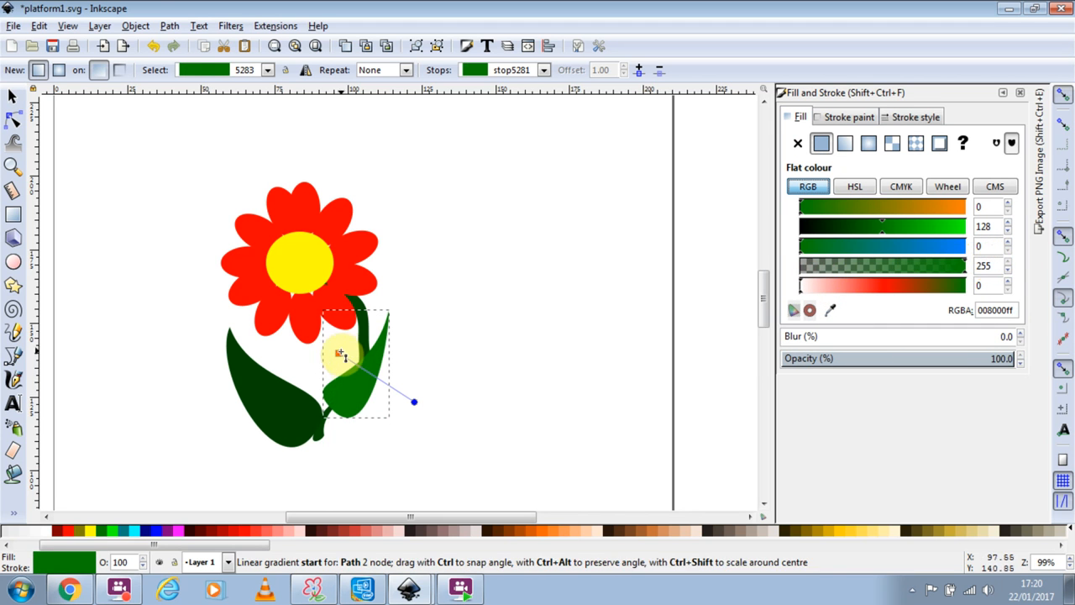
drag(878, 227, 830, 227)
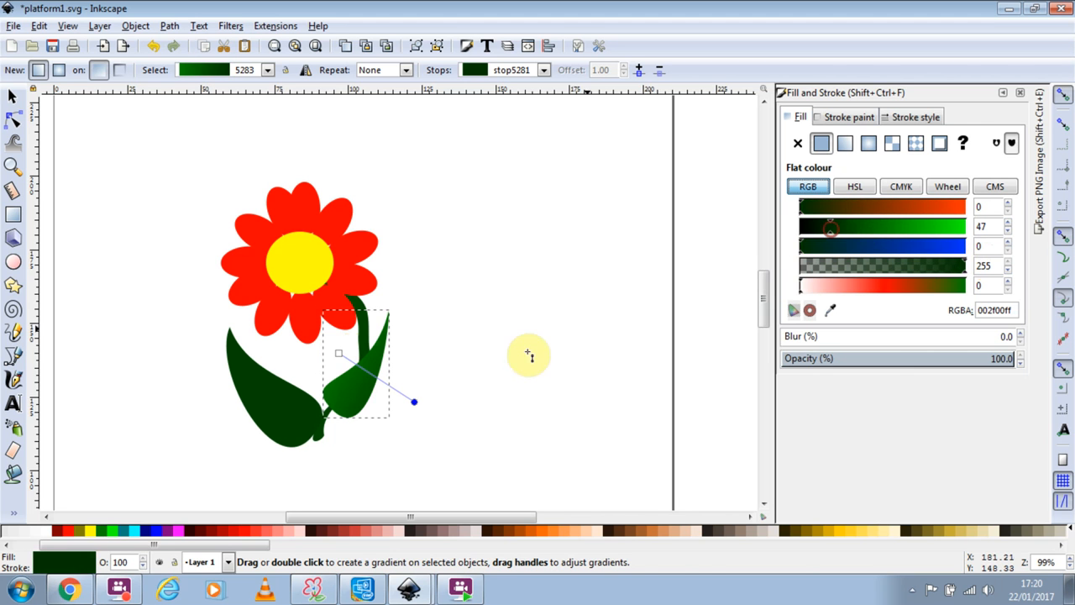
Step: Shorten the right leaf's gradient by moving its start and end handles onto the leaf
click(339, 354)
drag(412, 408, 390, 408)
click(356, 366)
click(358, 370)
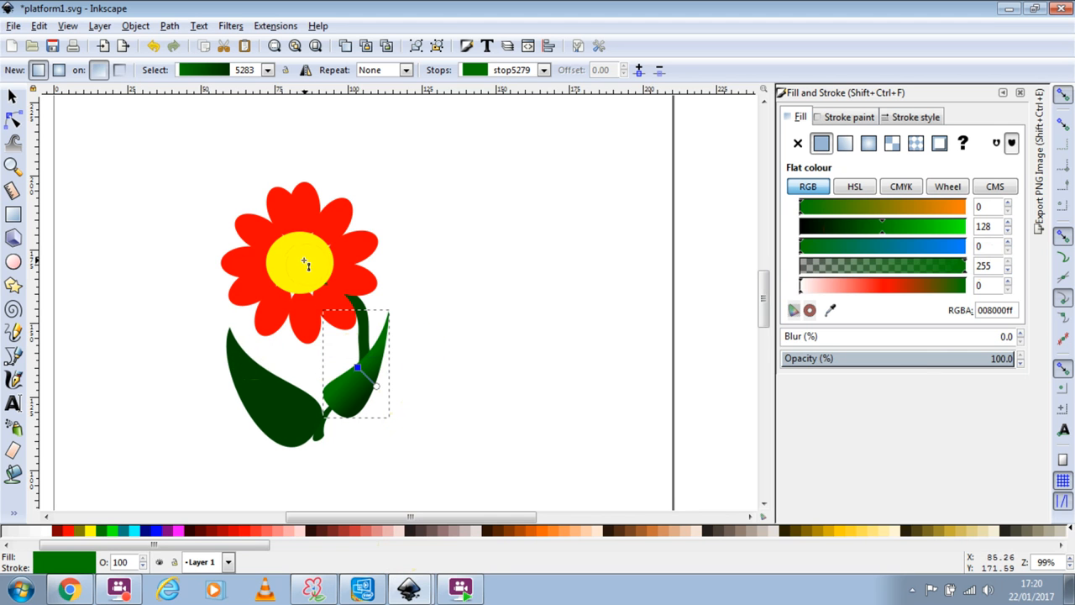
Step: Select the yellow centre of the flower and apply a radial gradient from its middle, extending both gradient handles well beyond the circle
click(10, 98)
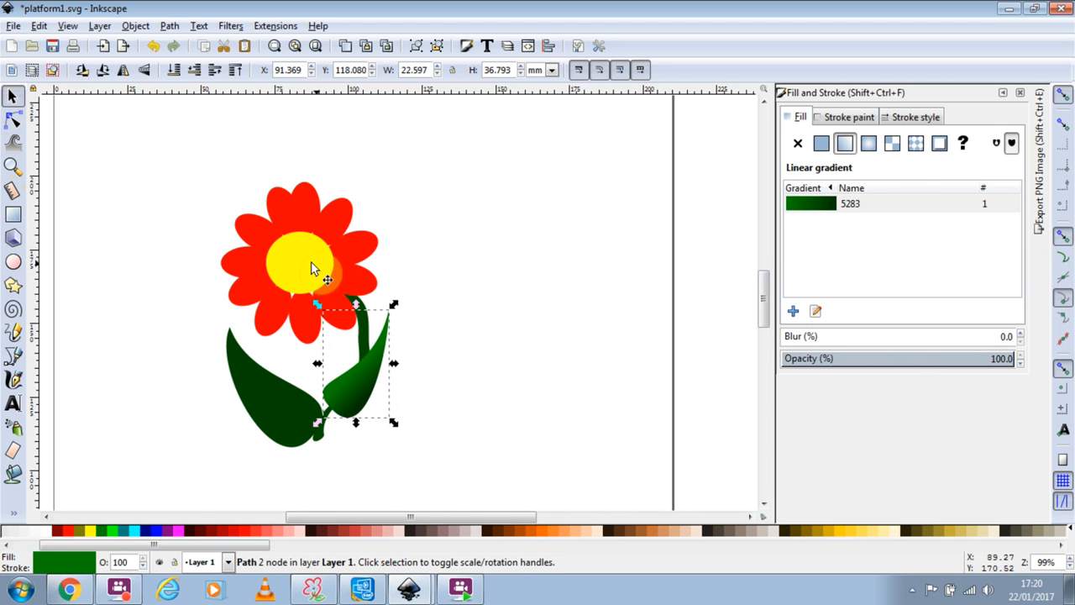
click(326, 273)
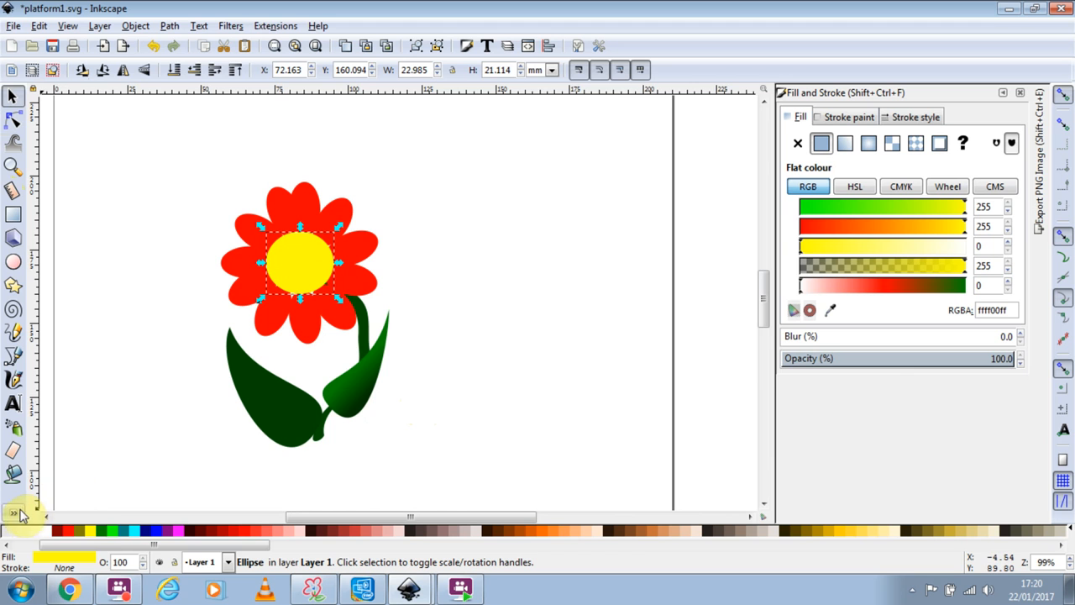
click(14, 515)
click(65, 514)
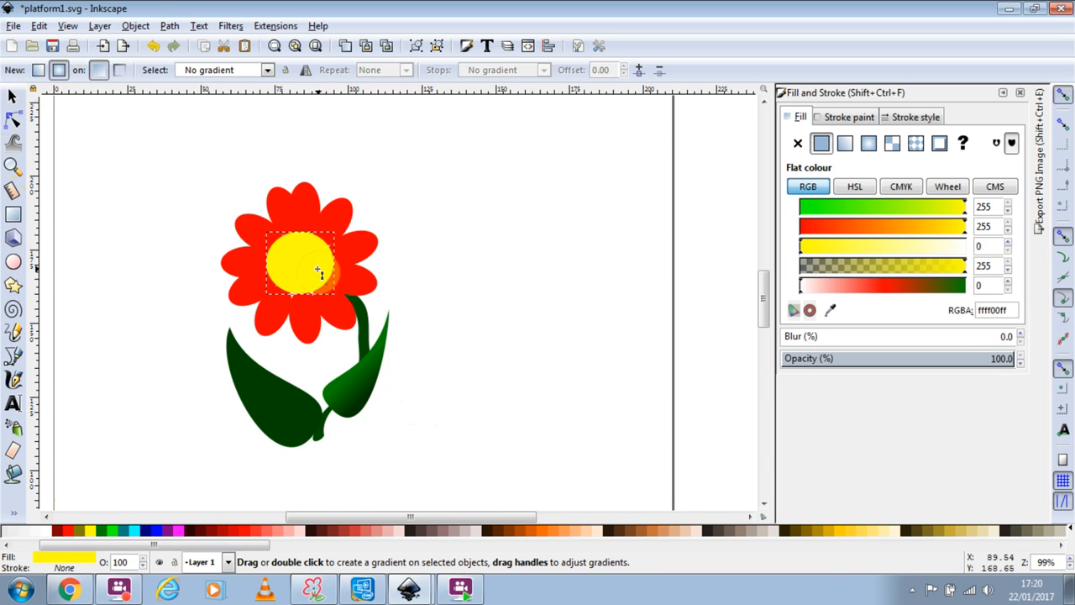
drag(296, 266, 358, 333)
drag(329, 242, 384, 210)
Step: Make the outer stop of the flower centre's radial gradient an opaque orange-red, RGBA ff4300ff
drag(811, 266, 966, 252)
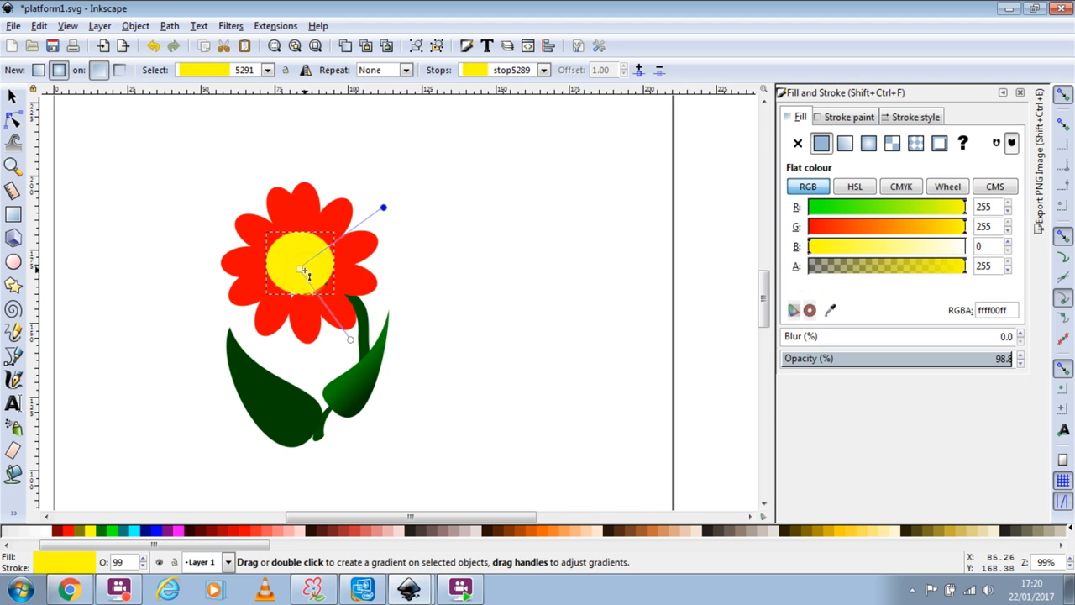
click(350, 339)
drag(835, 267, 845, 240)
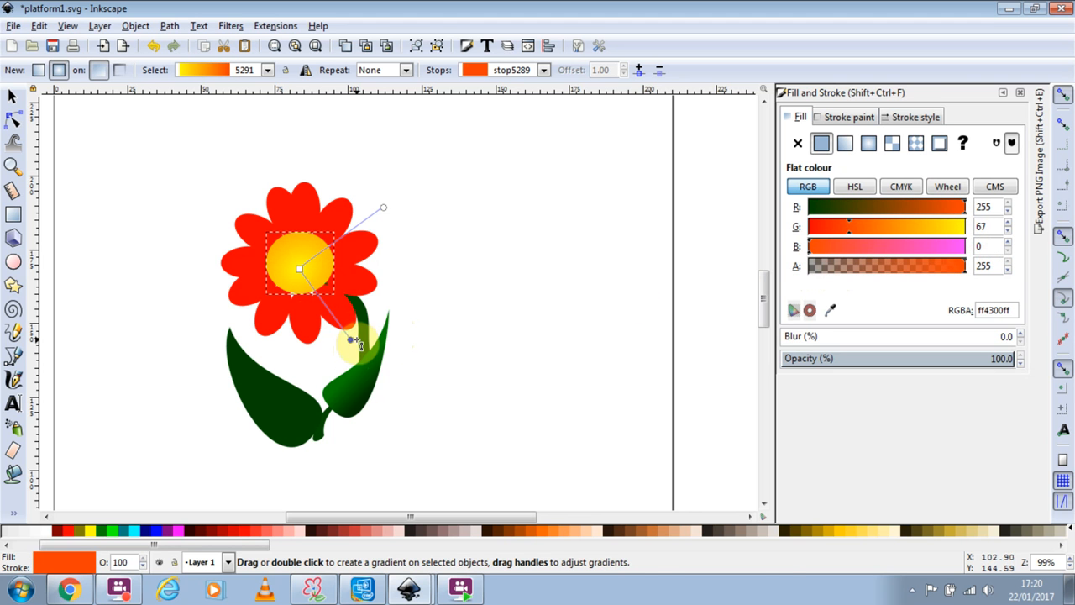
Step: Shorten both arms of the flower centre's radial gradient to just outside the circle and deselect the object
drag(351, 338, 327, 309)
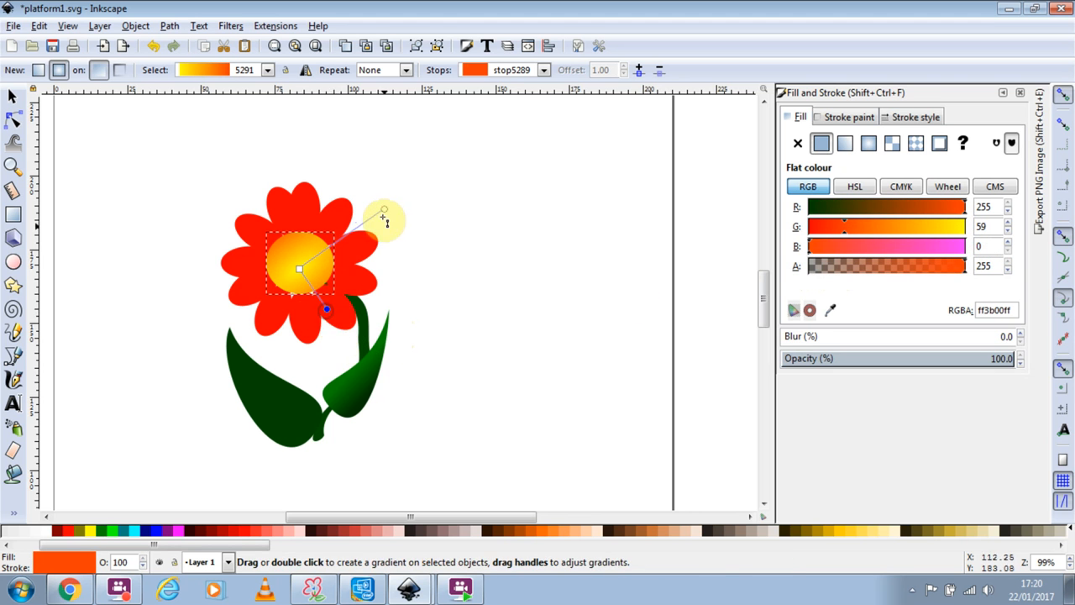
drag(369, 215, 337, 243)
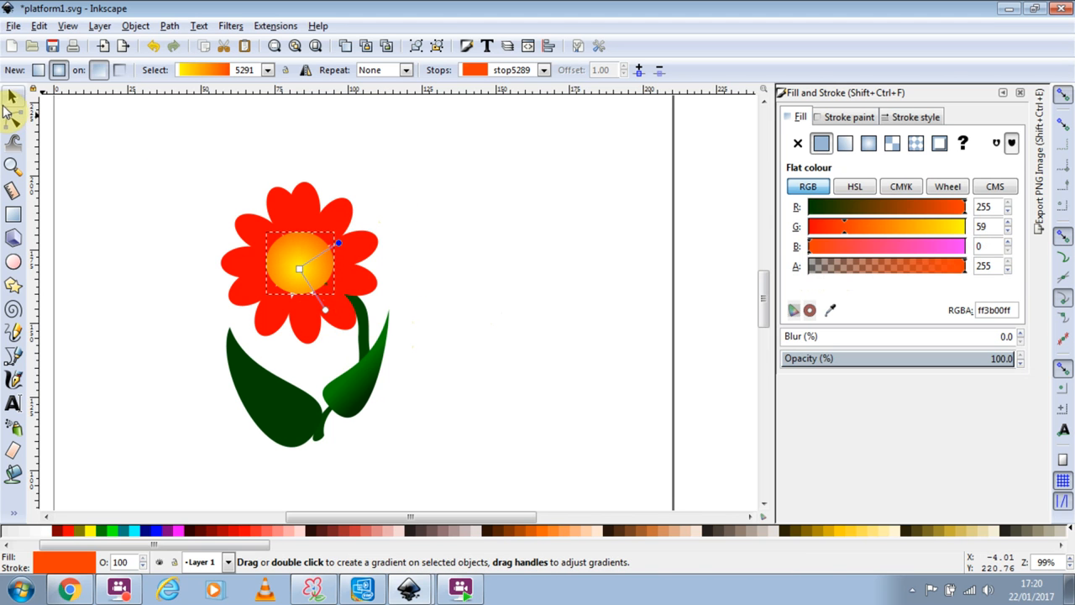
click(12, 99)
click(466, 282)
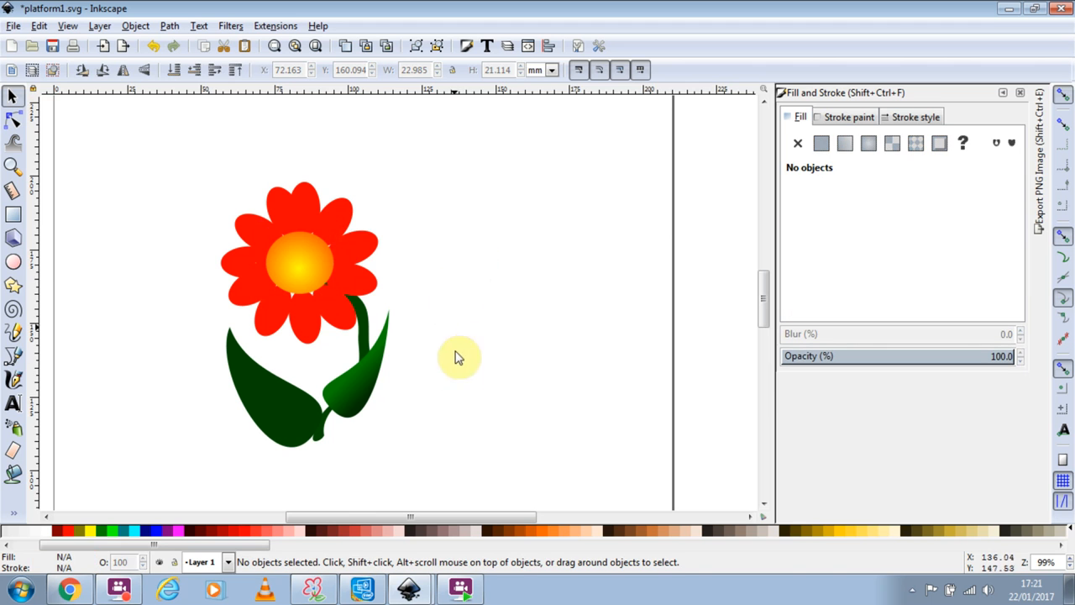
Step: Select the stem and move it slightly left, beneath the flower's lower-right petal
click(337, 330)
drag(350, 317, 353, 331)
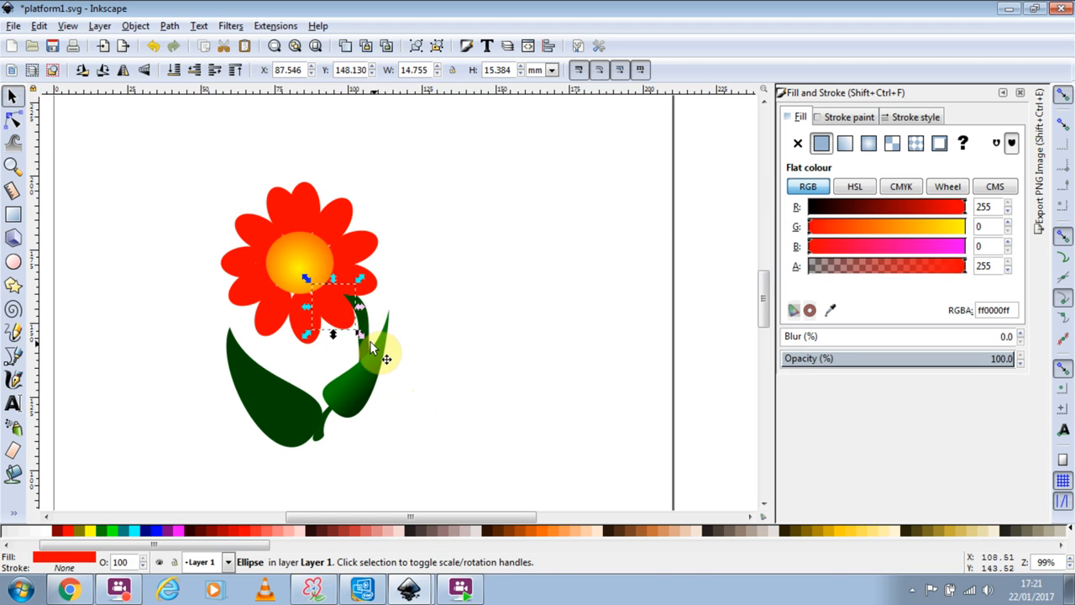
click(371, 352)
mouse_move(362, 344)
mouse_down()
mouse_move(342, 345)
mouse_move(352, 354)
mouse_up()
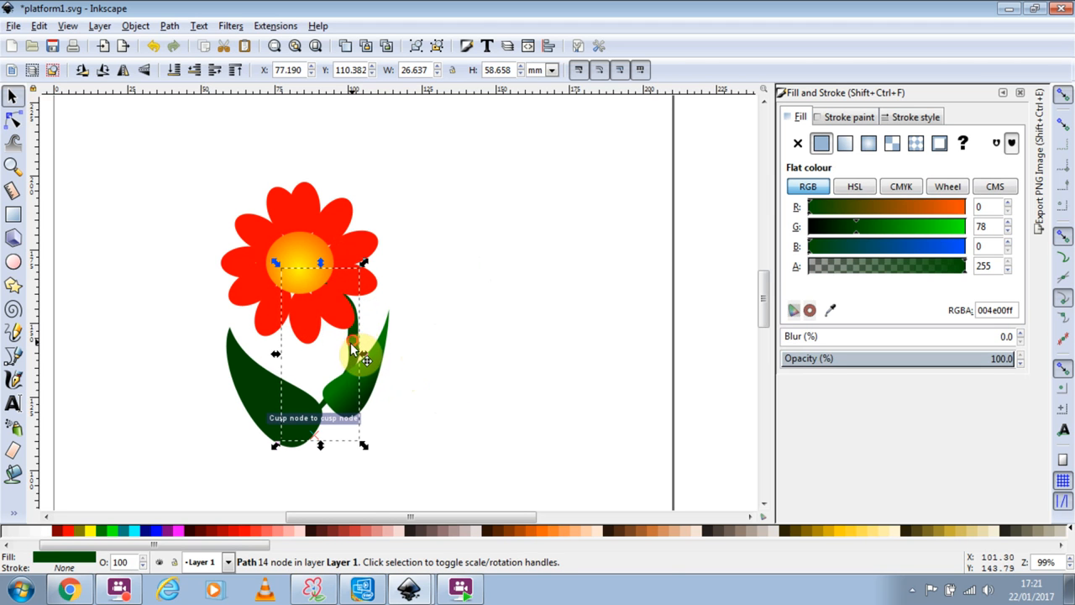
click(448, 409)
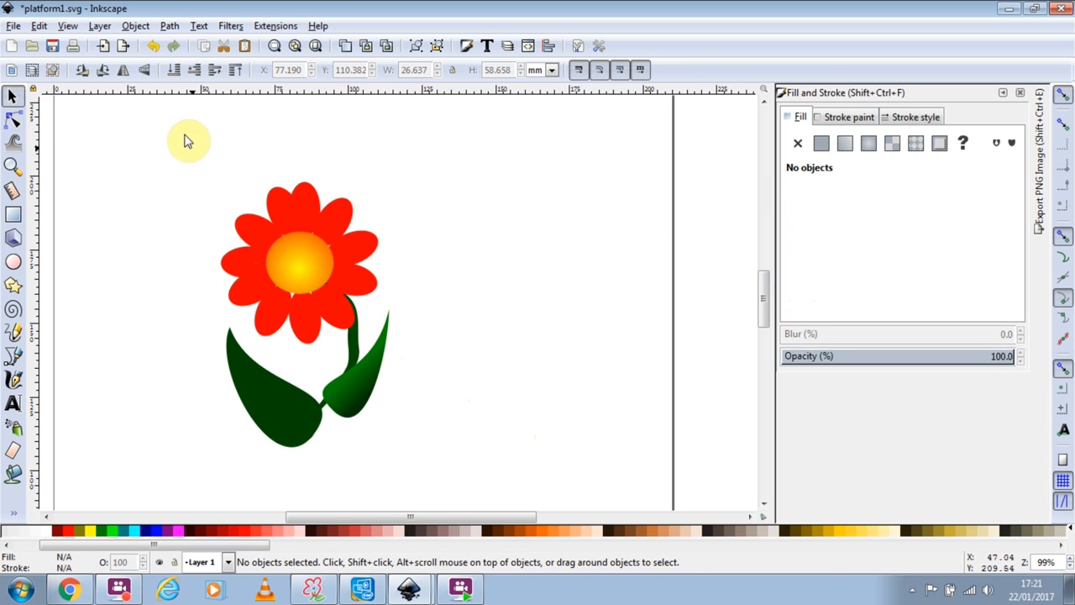
Step: Select all parts of the flower, scale it down to about 5.8 by 9.6 mm and bring it up beside the yellow grass
drag(134, 125, 475, 482)
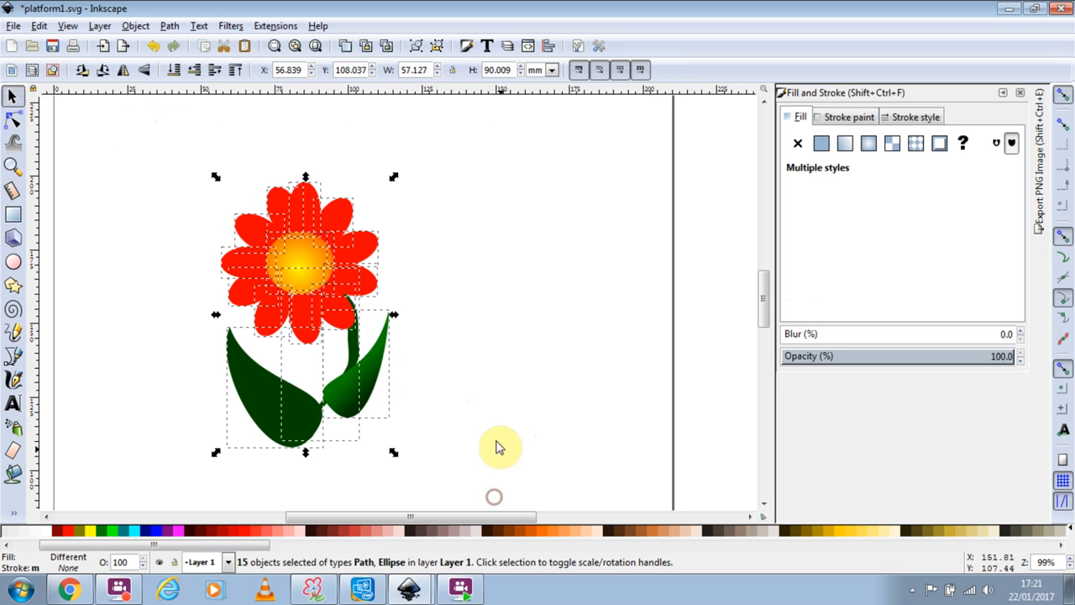
drag(396, 456, 286, 262)
drag(765, 308, 769, 286)
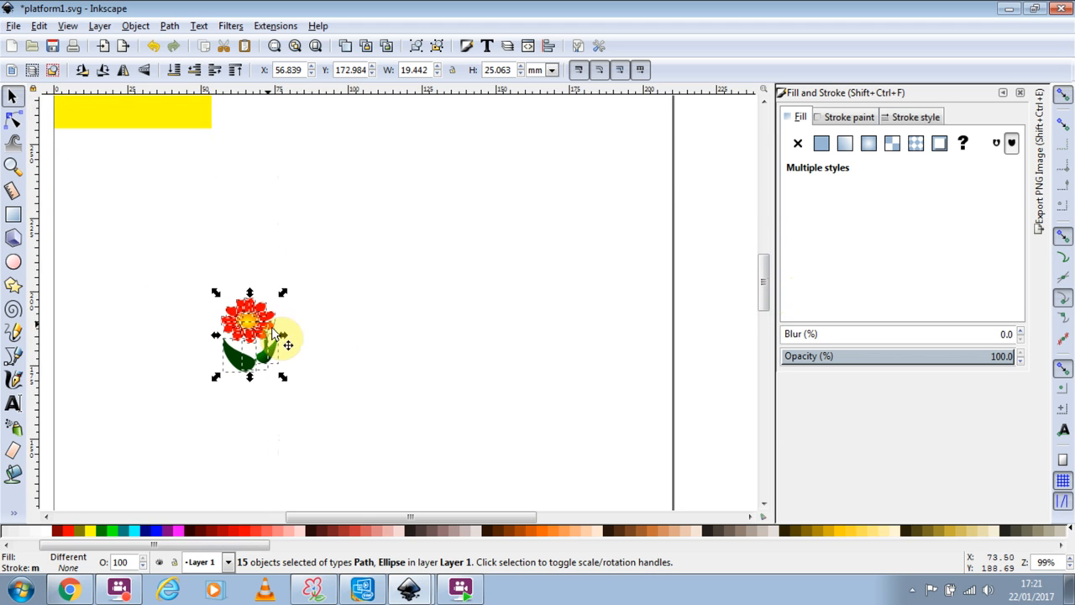
drag(283, 377, 268, 141)
drag(760, 281, 759, 260)
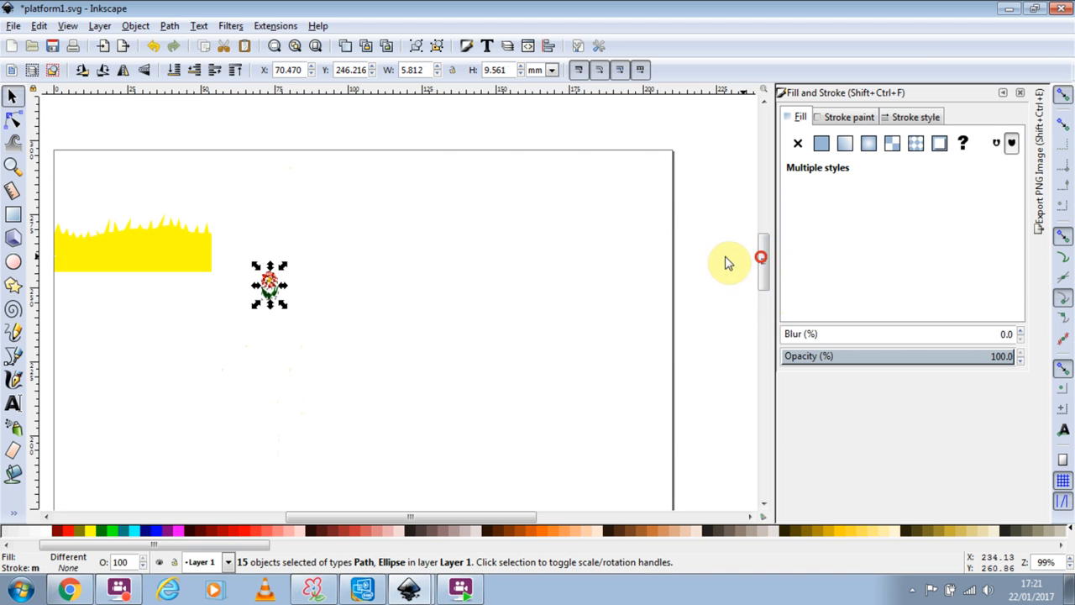
Step: Test the small flower on the right end of the grass and move it onto empty page at about X 85.9, Y 257 mm
drag(223, 220, 204, 218)
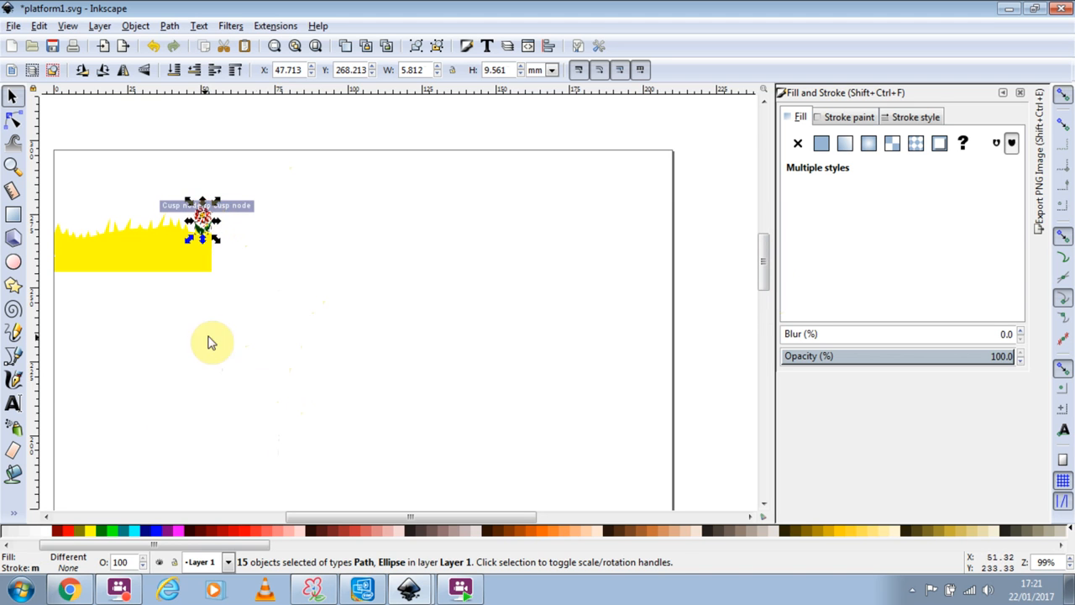
click(291, 274)
drag(189, 173, 332, 257)
click(13, 26)
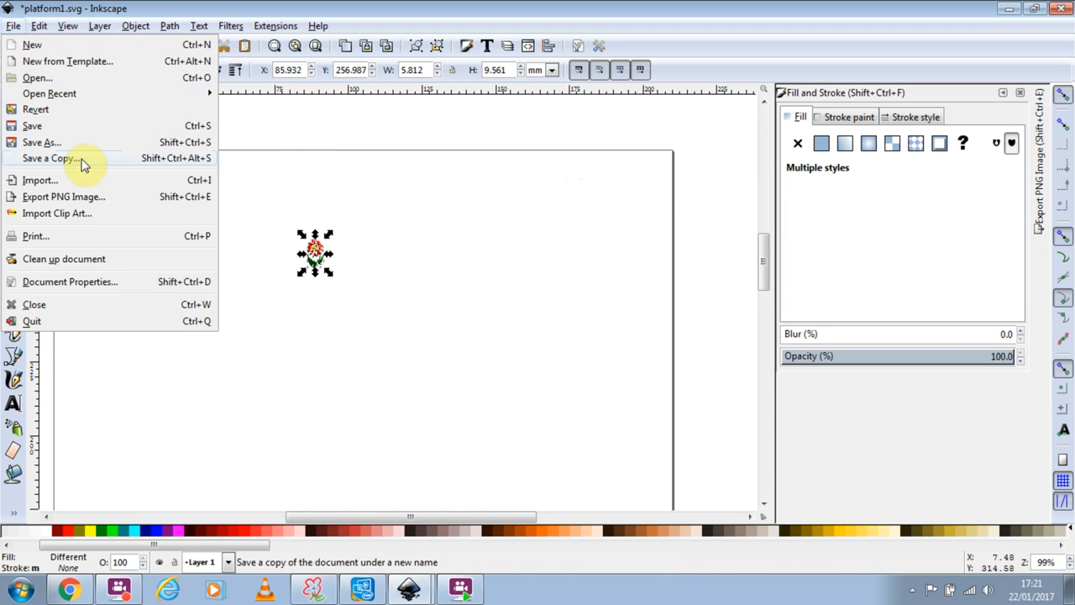
click(375, 297)
click(372, 274)
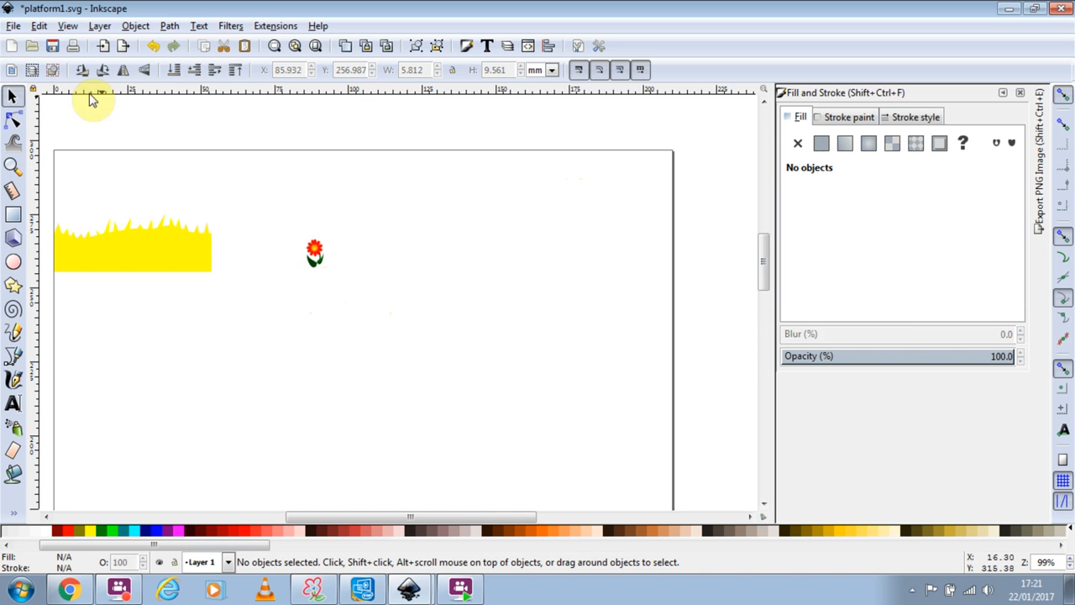
Step: Select all parts of the small flower and open the PNG image export settings
drag(286, 211, 388, 321)
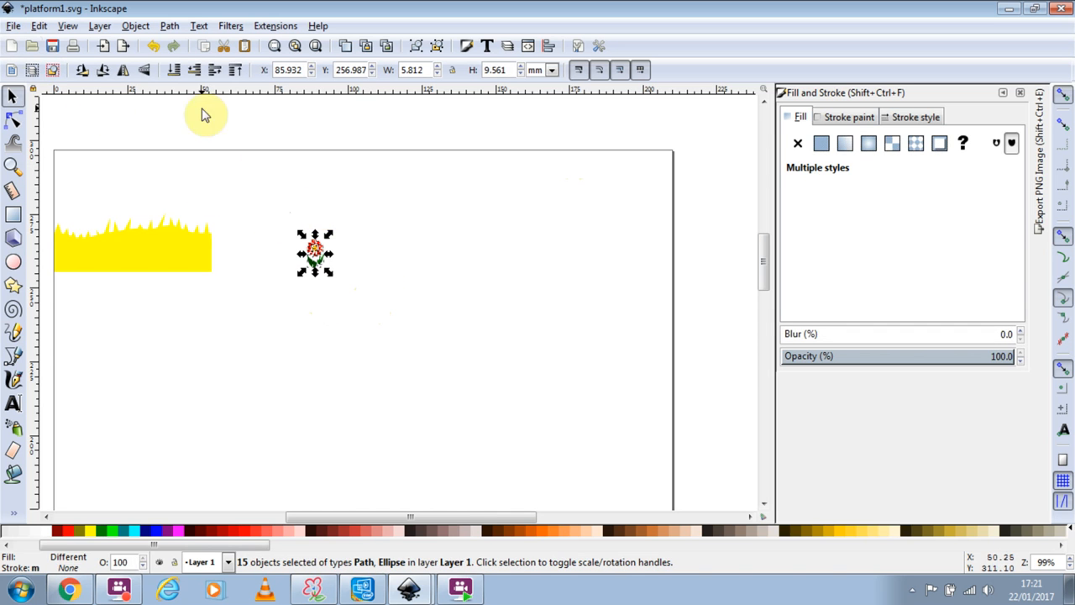
click(14, 25)
click(63, 199)
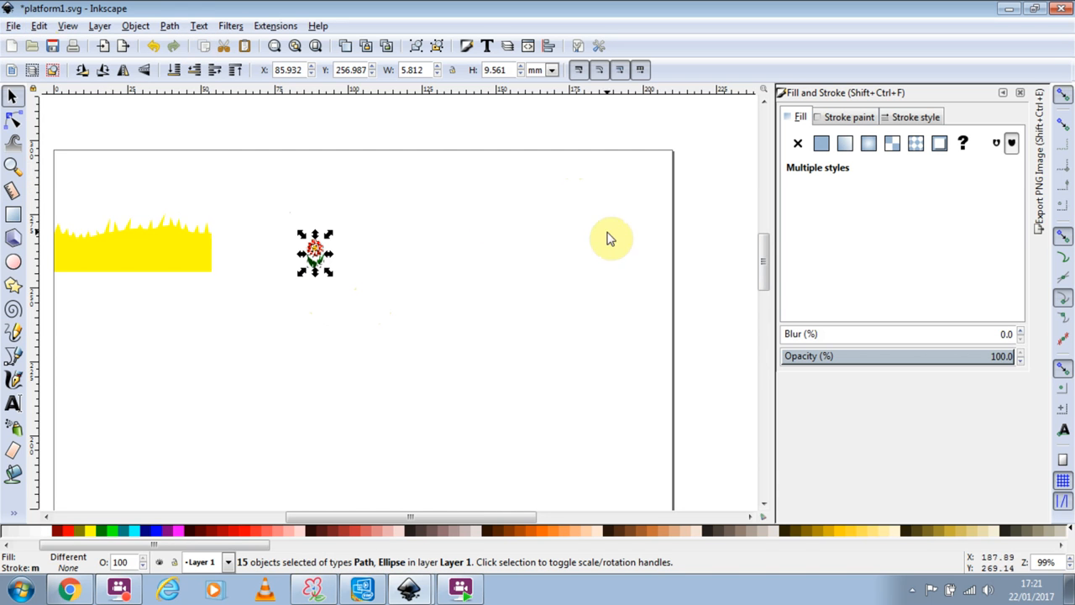
click(5, 27)
click(95, 199)
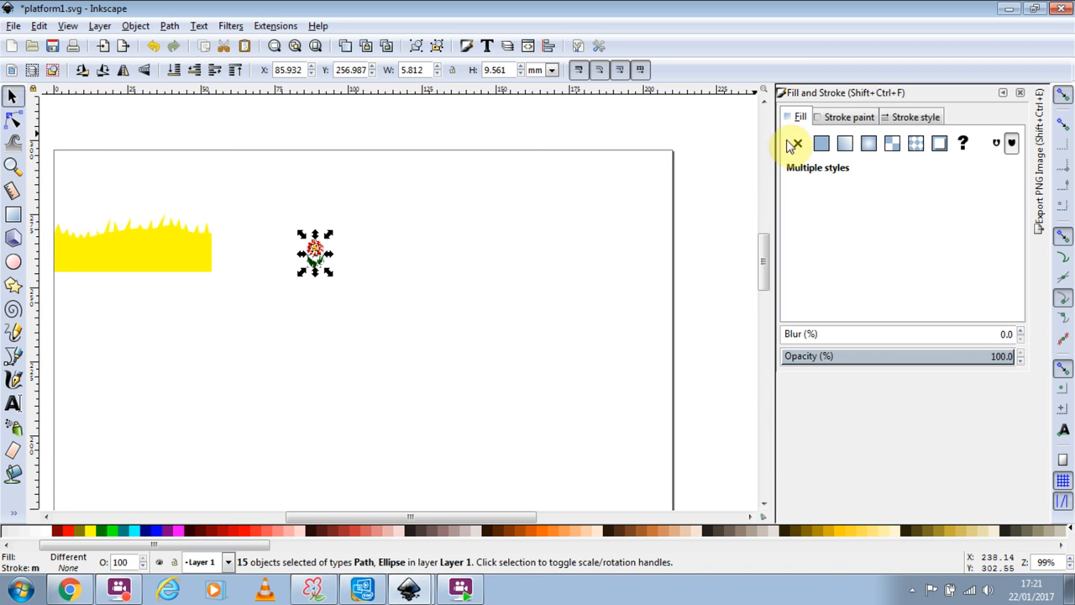
click(1039, 202)
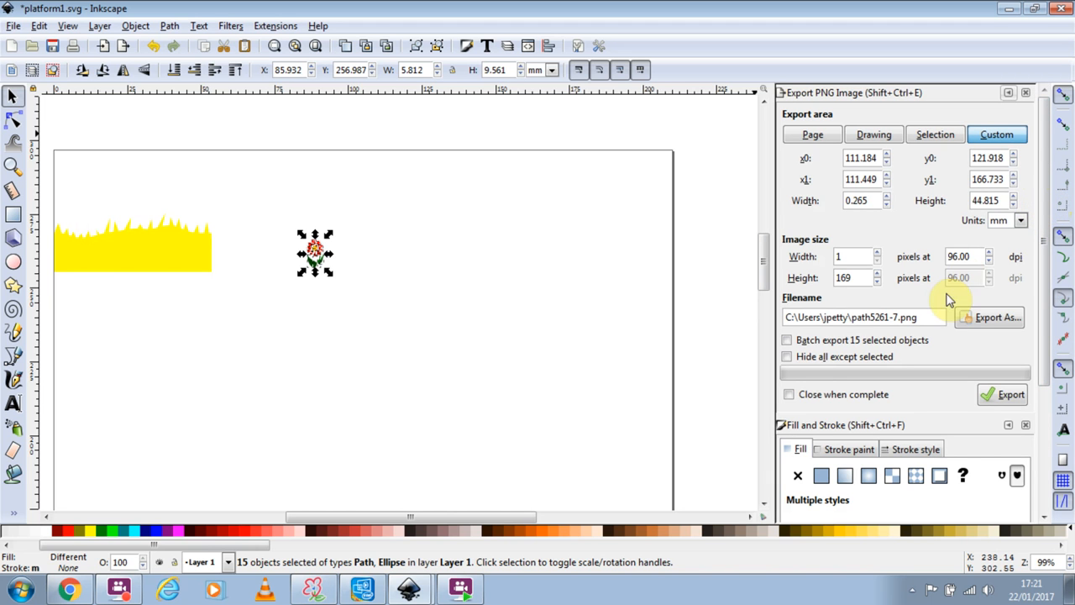
Step: Set the export file name to flower and export the custom area as a PNG at 96 dpi
click(1000, 318)
text(flower)
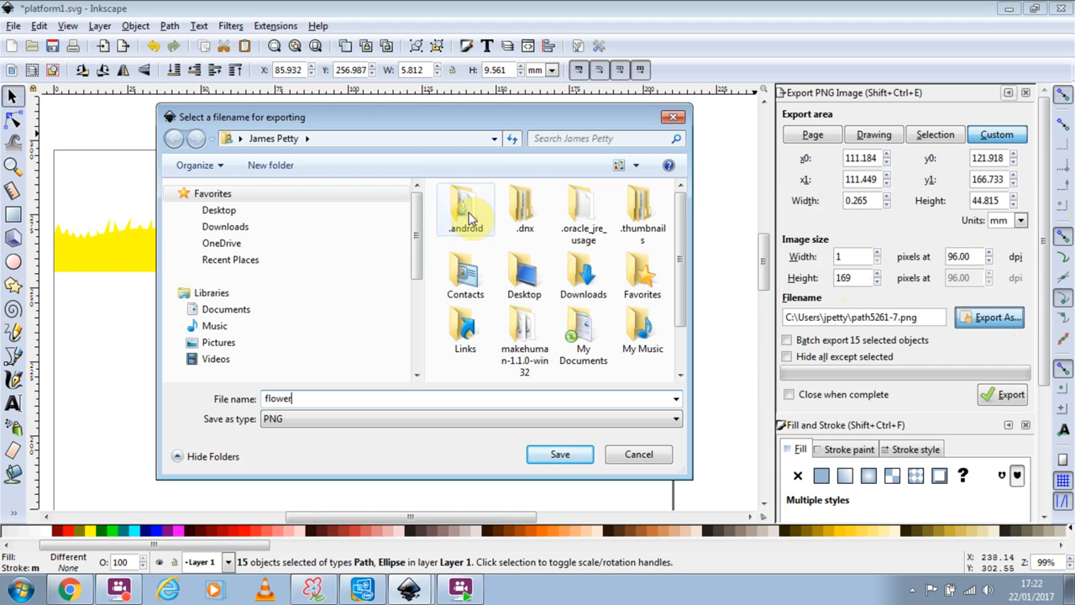
click(574, 454)
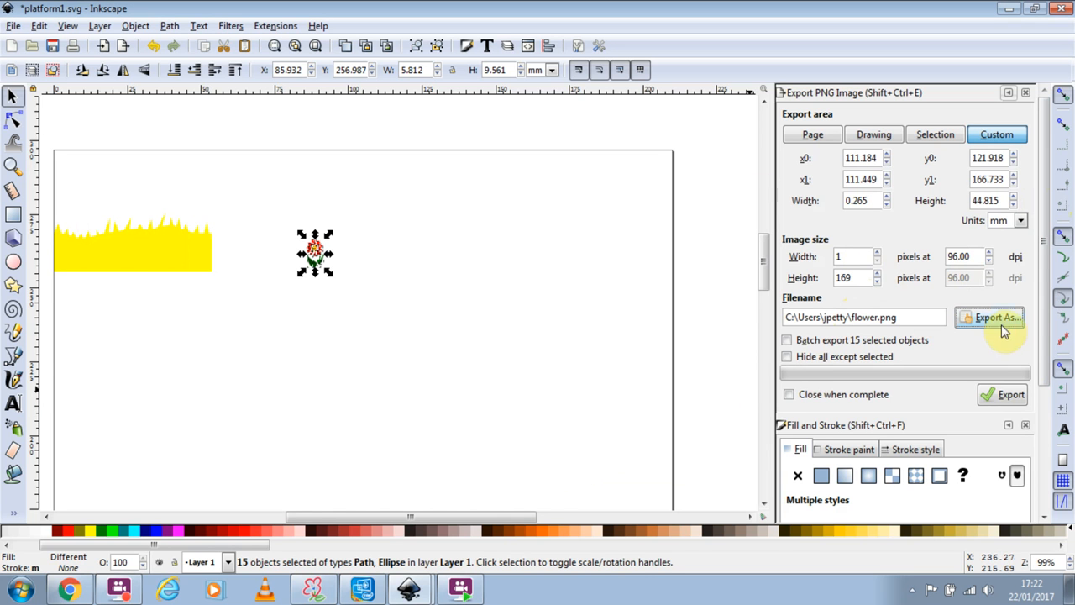
click(1013, 396)
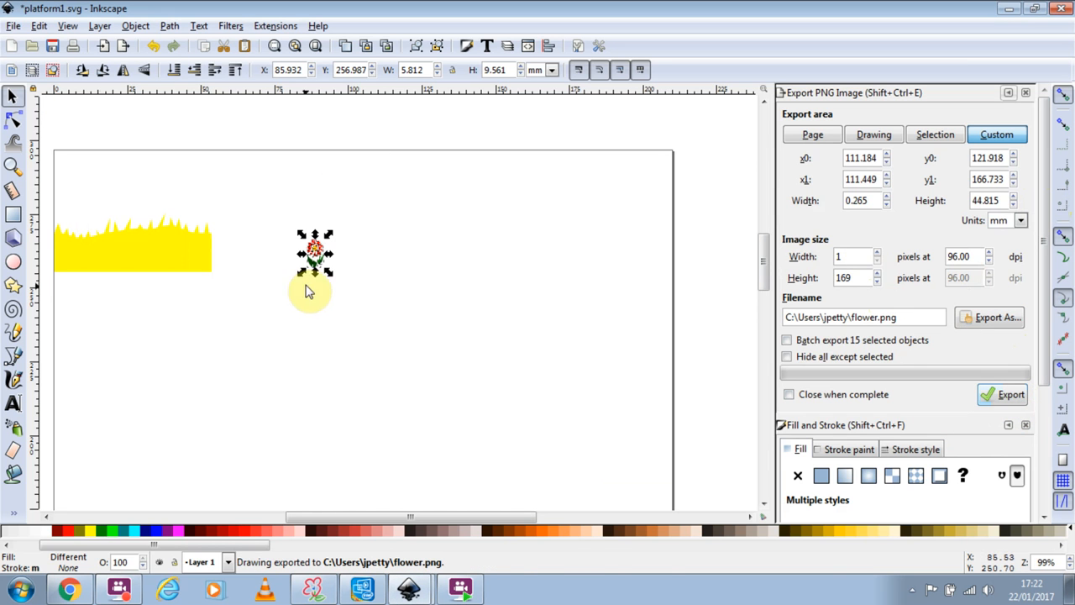
click(375, 288)
drag(288, 221, 348, 316)
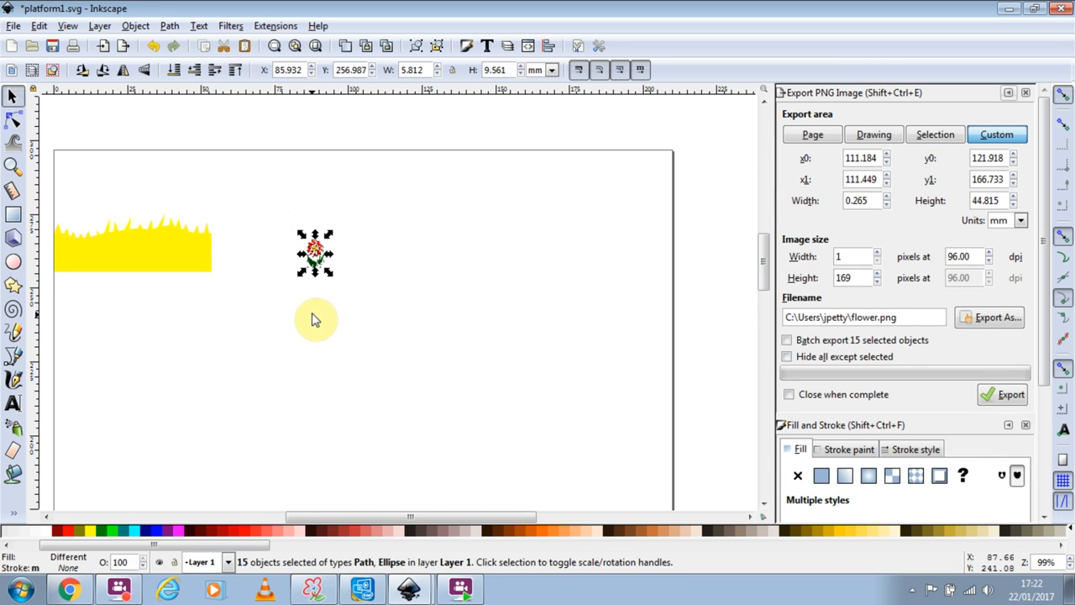
click(386, 328)
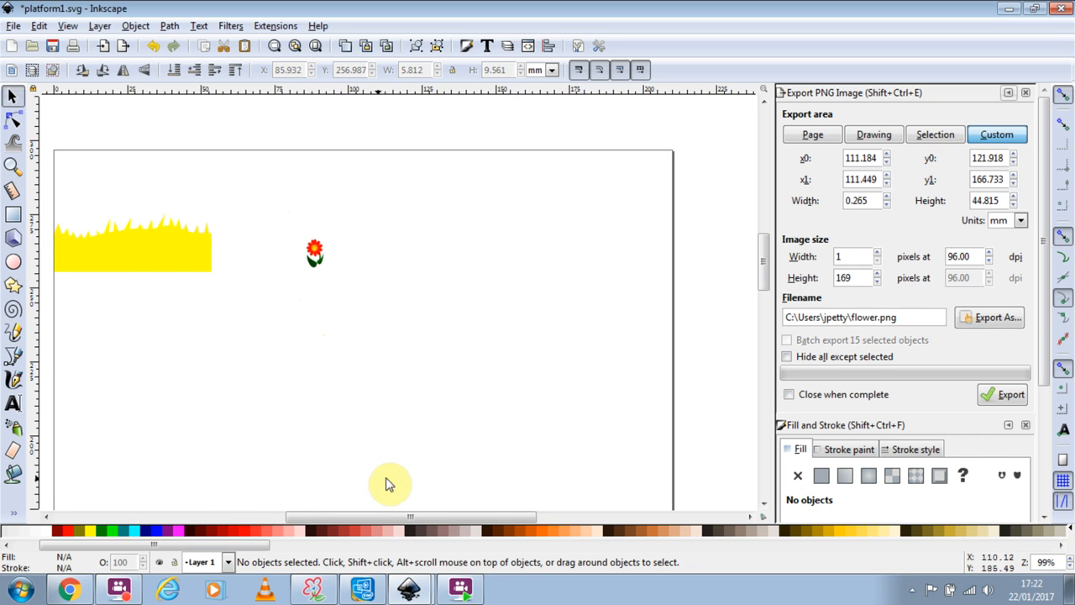
click(122, 590)
click(499, 247)
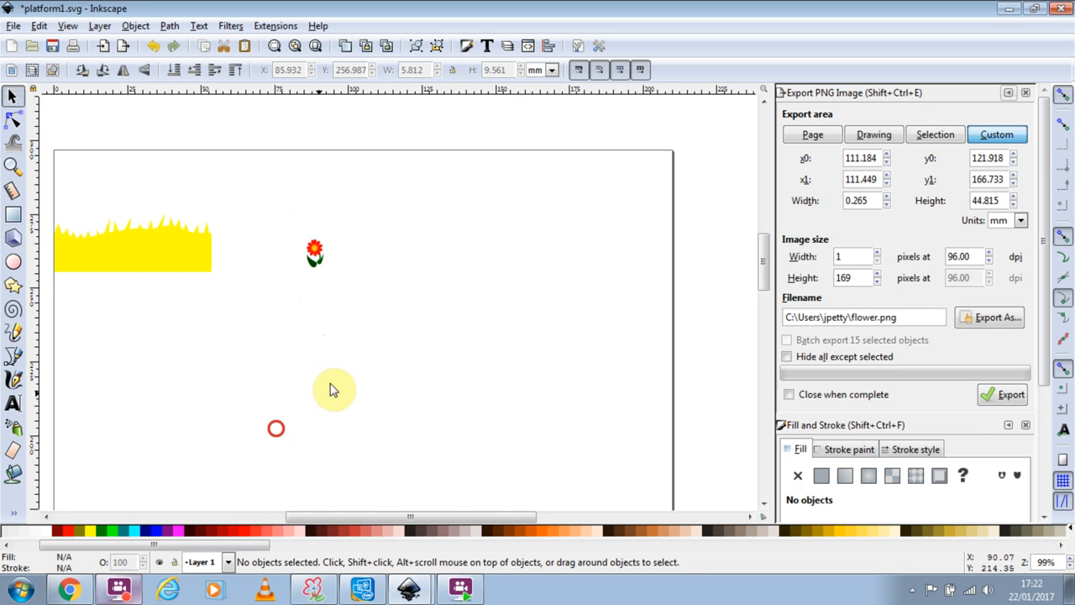
click(116, 593)
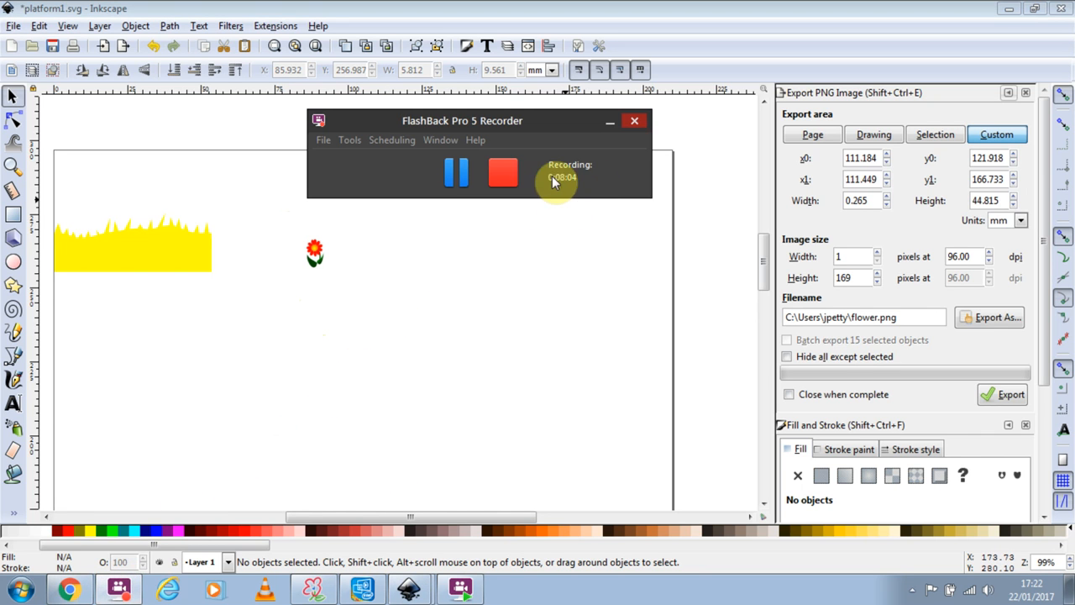